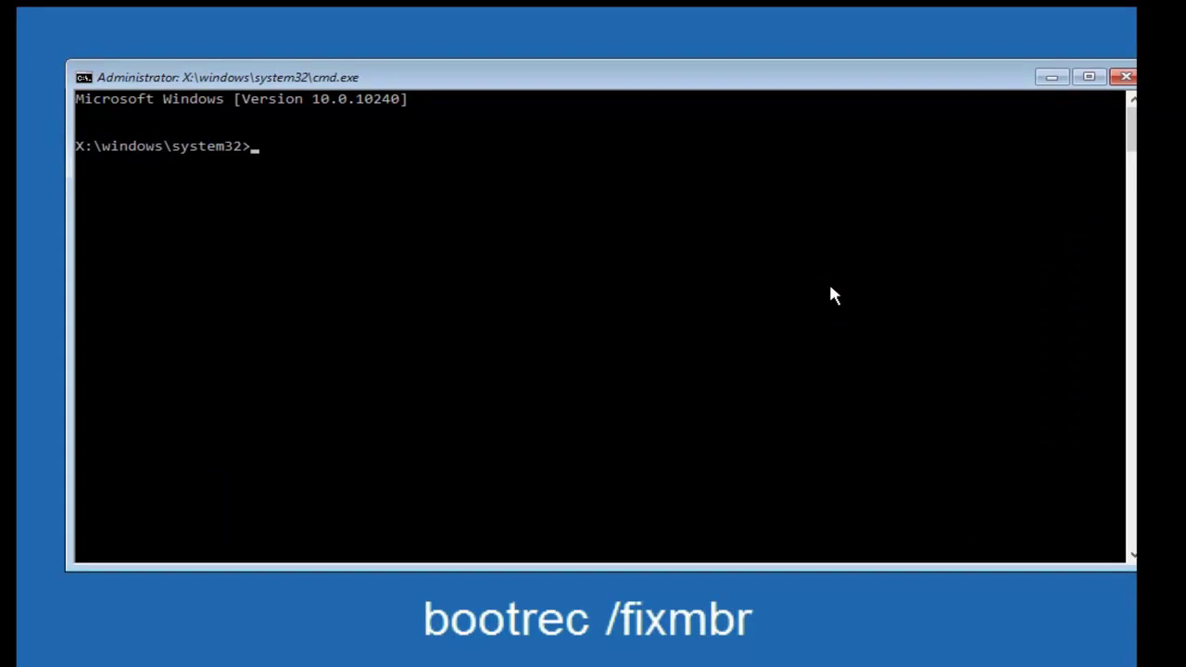
Step: Repair the master boot record by running bootrec/fixmbr at the recovery command prompt
{"action": "type", "text": "bootrec"}
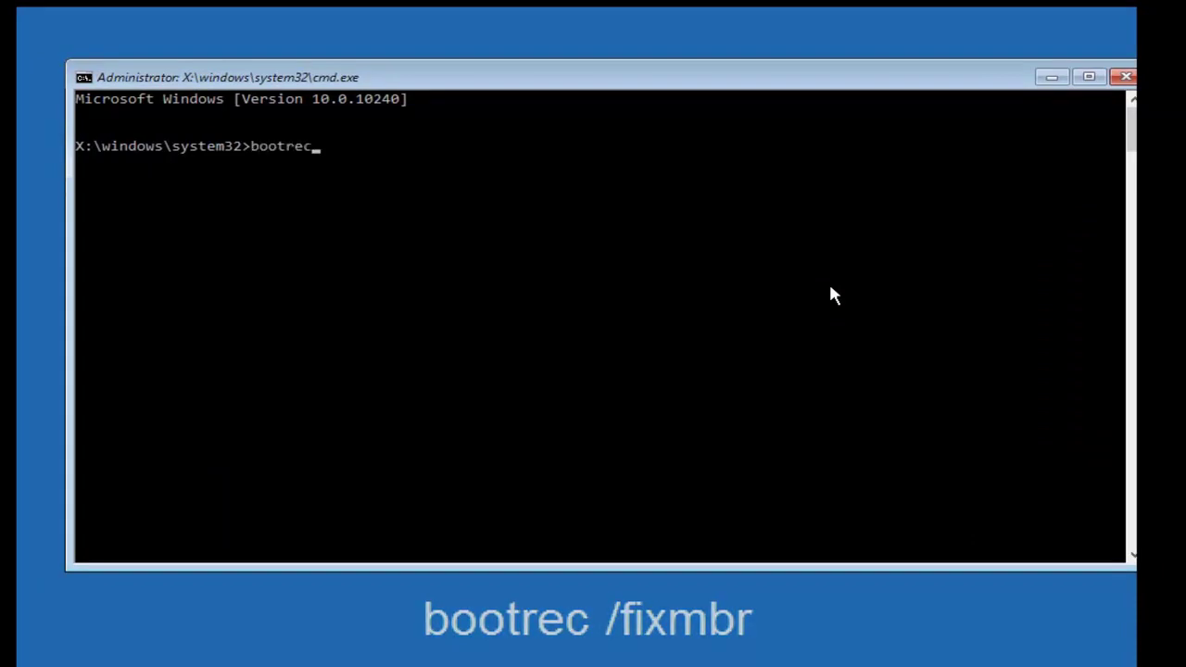
{"action": "type", "text": "/fix"}
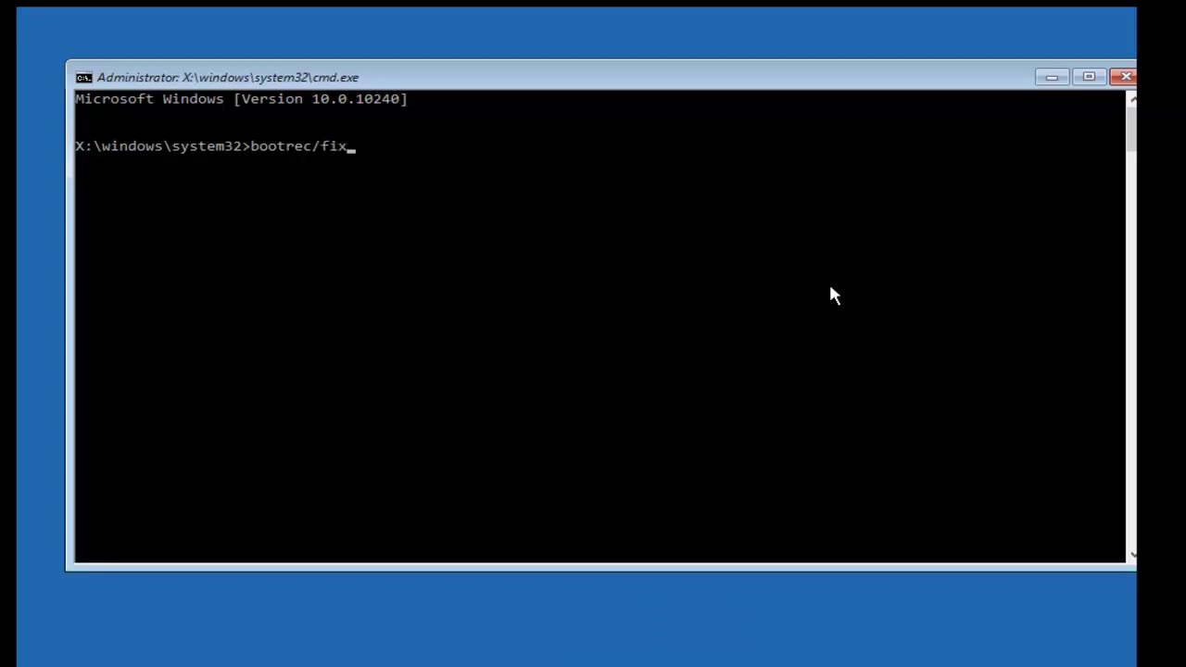
{"action": "type", "text": "mbr"}
{"action": "key", "text": "Return"}
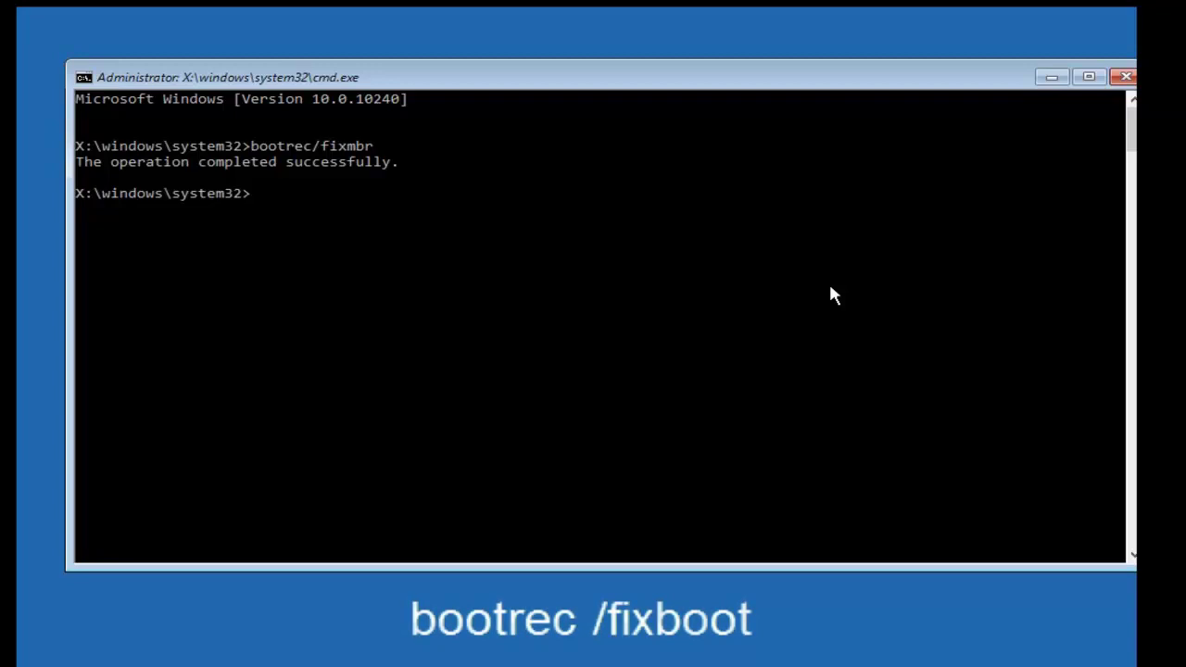
Step: Write a new boot sector by running bootrec/fixboot at the command prompt
{"action": "type", "text": "bootrec/f"}
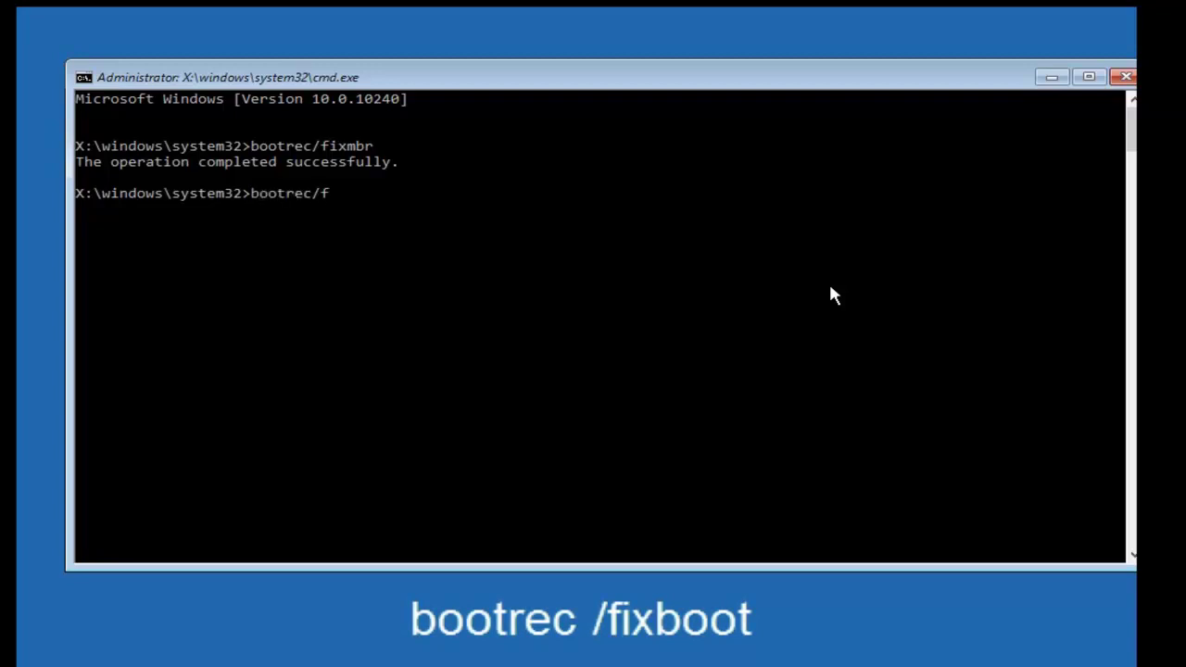
{"action": "type", "text": "ixboot"}
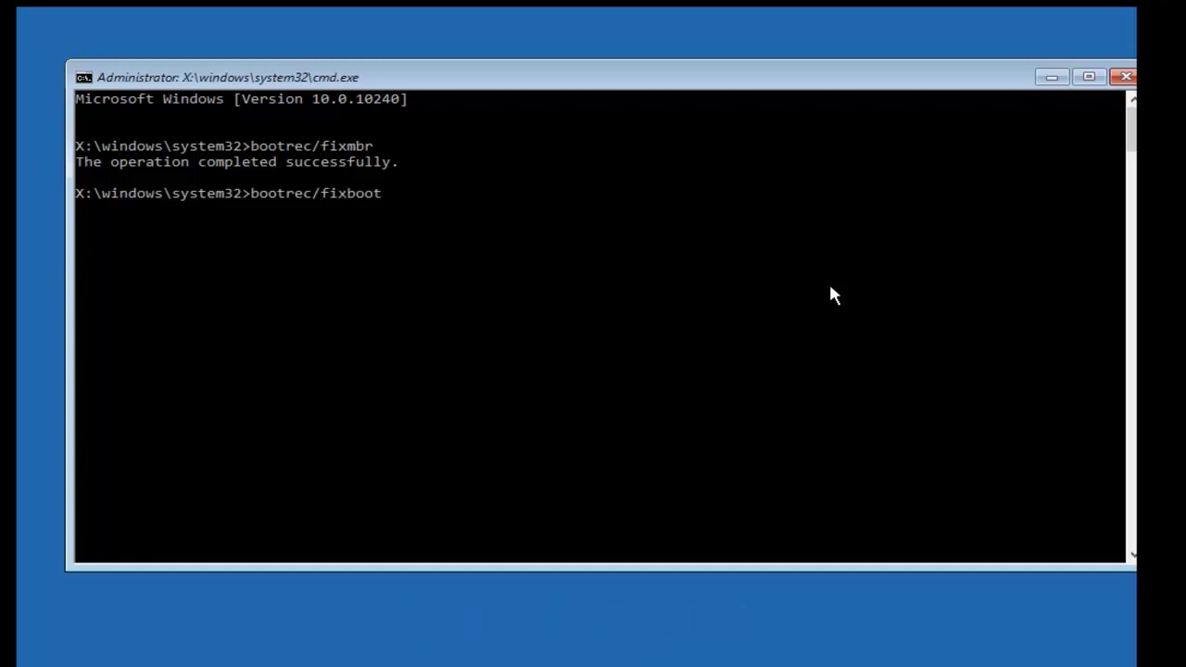
{"action": "key", "text": "Return"}
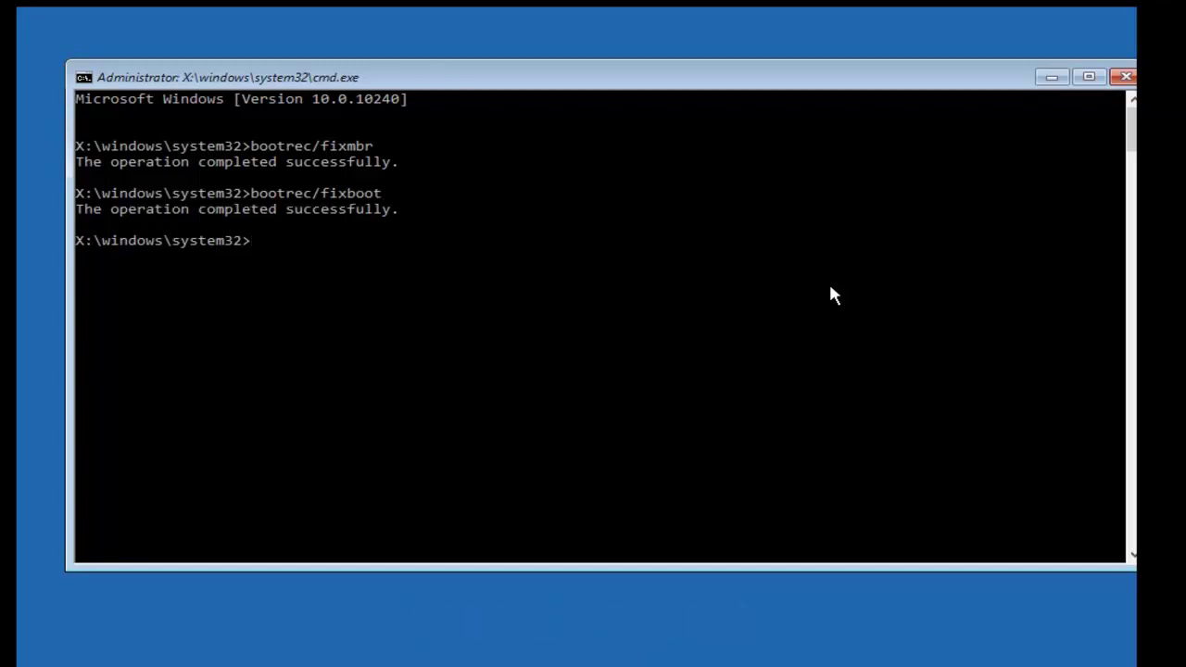
Step: Rebuild the boot configuration data by running bootrec/rebuildbcd at the command prompt
{"action": "type", "text": "boot"}
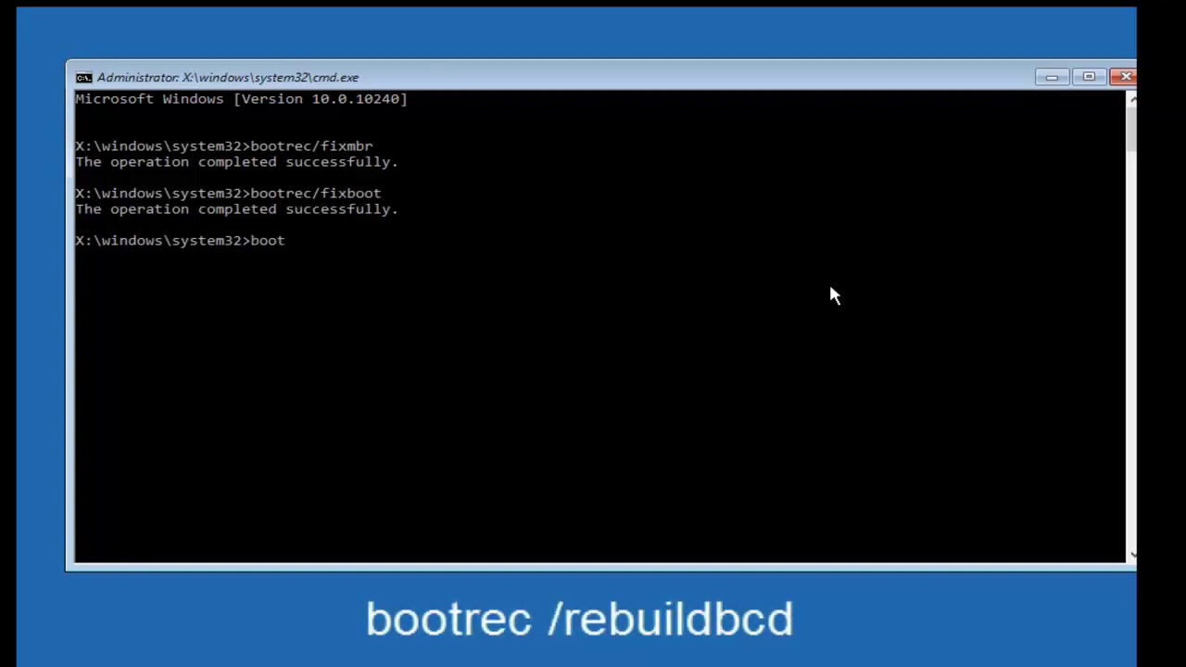
{"action": "type", "text": "rec/br"}
{"action": "key", "text": "BackSpace"}
{"action": "type", "text": "ebuild"}
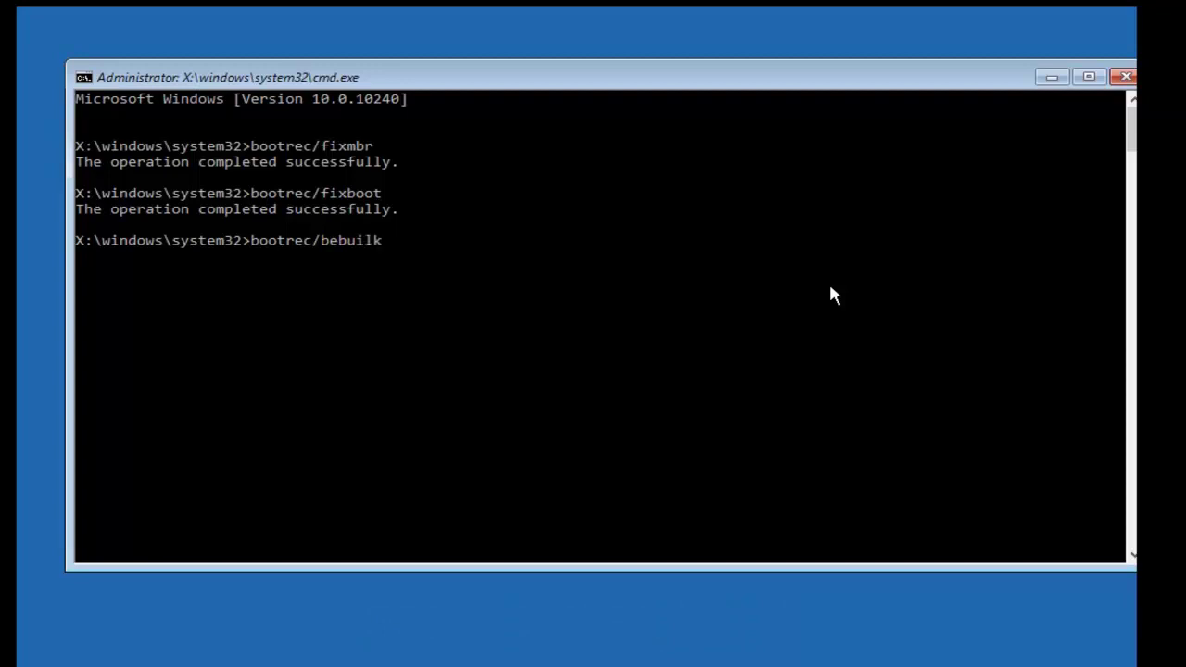
{"action": "key", "text": "BackSpace"}
{"action": "key", "text": "BackSpace"}
{"action": "type", "text": "dbcd"}
{"action": "key", "text": "BackSpace"}
{"action": "key", "text": "BackSpace"}
{"action": "key", "text": "BackSpace"}
{"action": "key", "text": "BackSpace"}
{"action": "key", "text": "BackSpace"}
{"action": "key", "text": "BackSpace"}
{"action": "key", "text": "BackSpace"}
{"action": "key", "text": "BackSpace"}
{"action": "key", "text": "BackSpace"}
{"action": "type", "text": "rebuildbcd"}
{"action": "key", "text": "Return"}
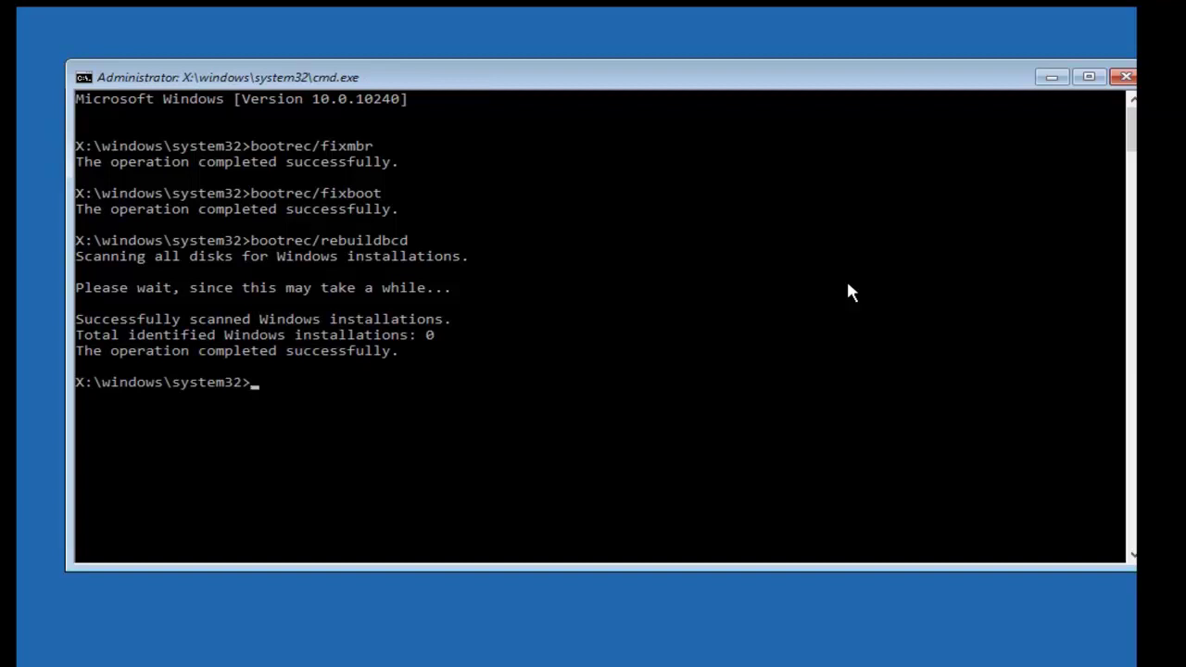
Step: Exit the command prompt and turn off the PC from the recovery options
{"action": "type", "text": "exit"}
{"action": "key", "text": "Return"}
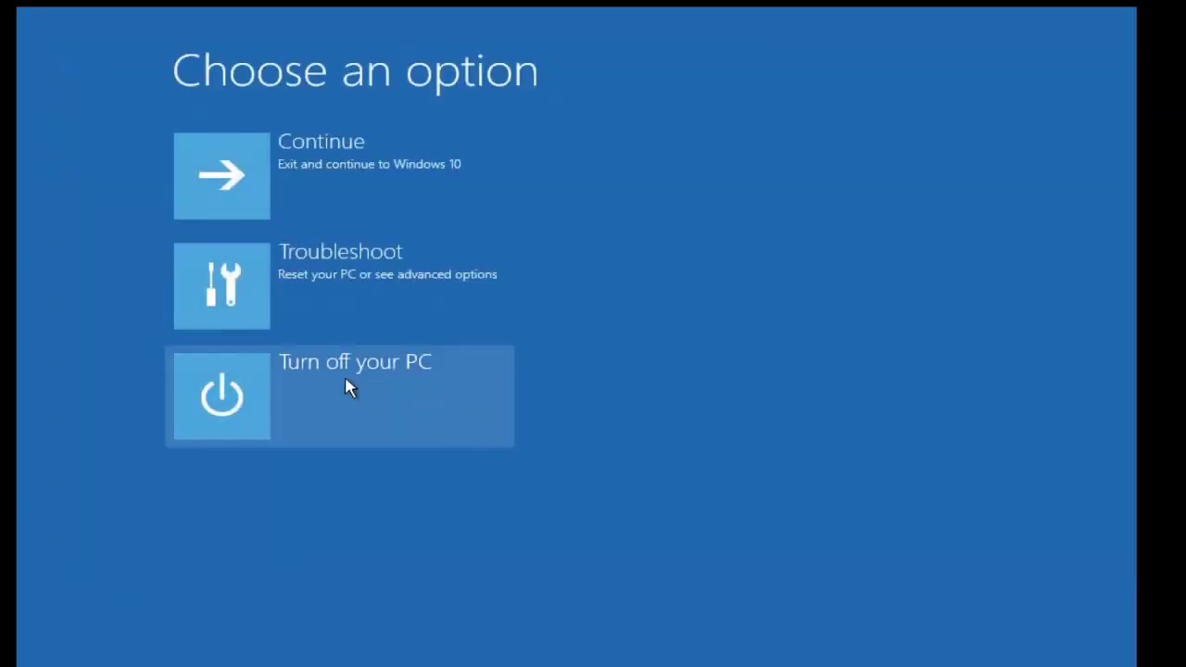
{"action": "left_click", "coordinate": [344, 378]}
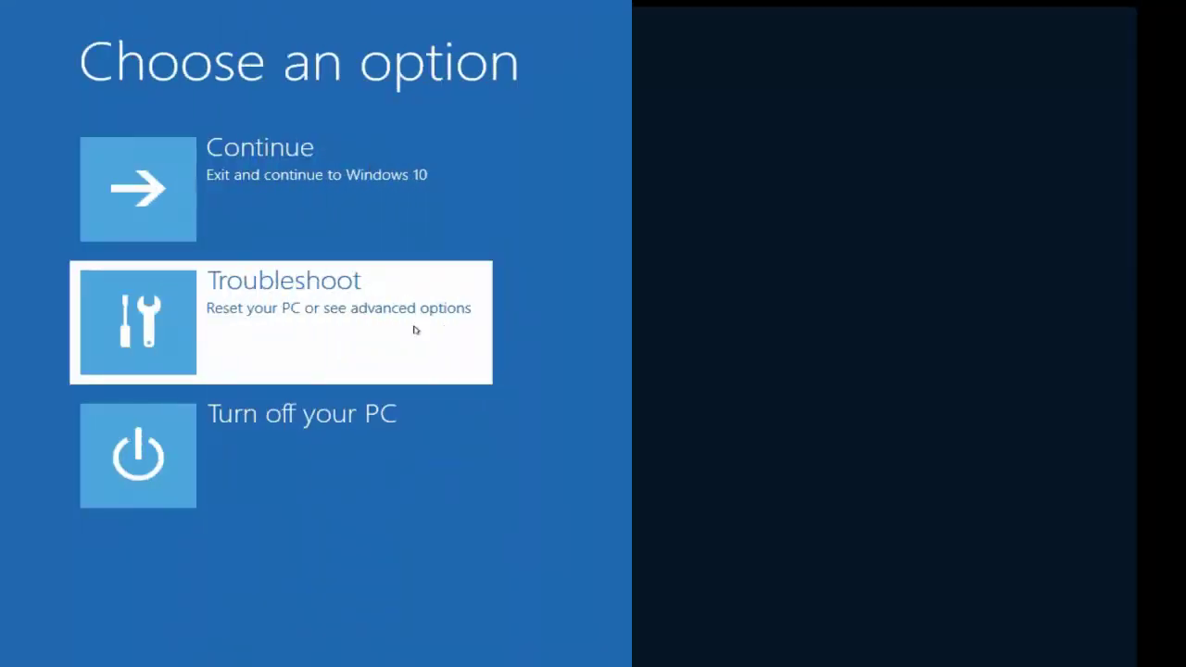
Step: Restart the PC through Start-up Settings in the advanced troubleshooting options and enable Safe Mode
{"action": "left_click", "coordinate": [415, 330]}
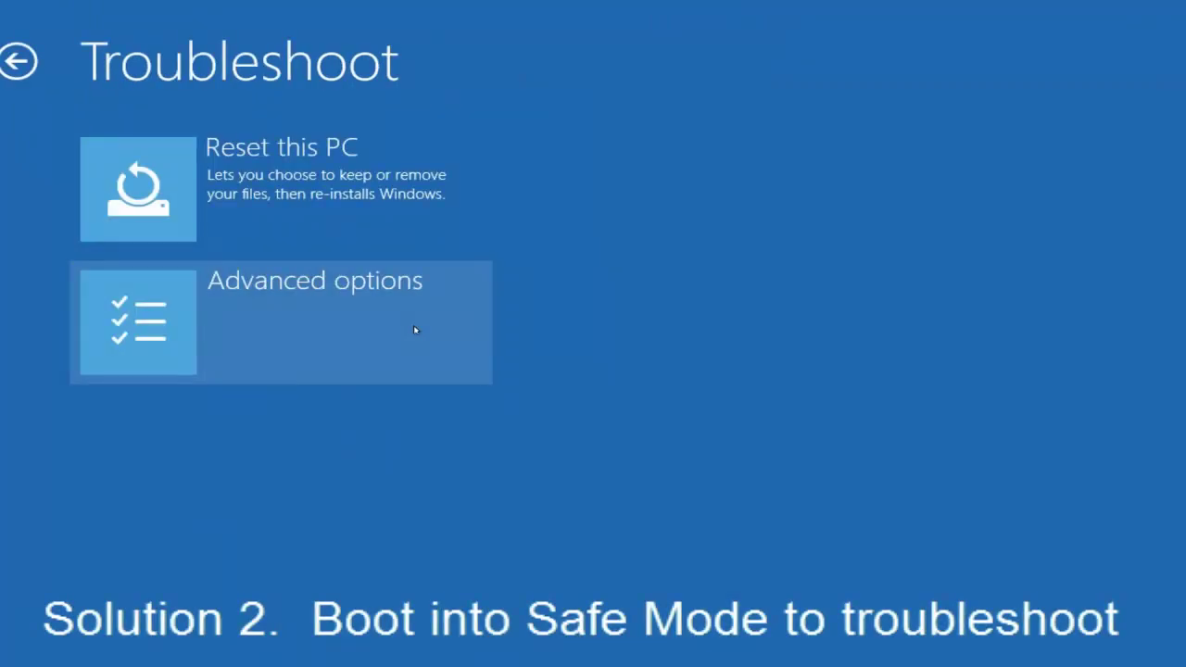
{"action": "left_click", "coordinate": [415, 330]}
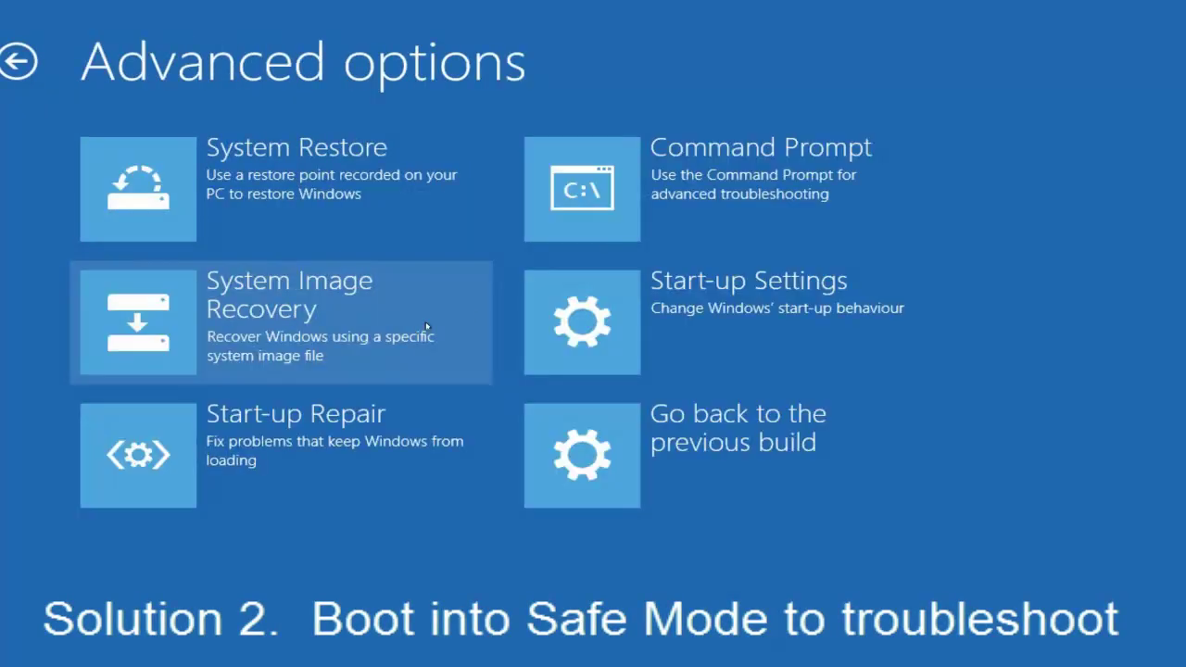
{"action": "left_click", "coordinate": [656, 329]}
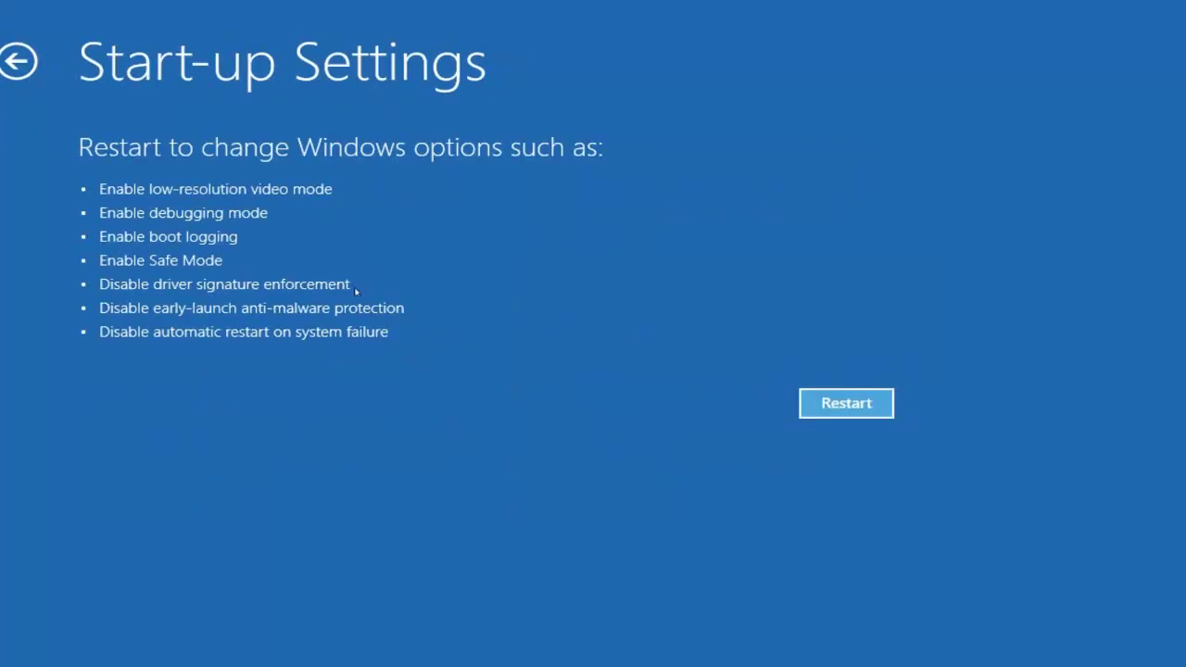
{"action": "left_click", "coordinate": [171, 262]}
{"action": "left_click", "coordinate": [816, 408]}
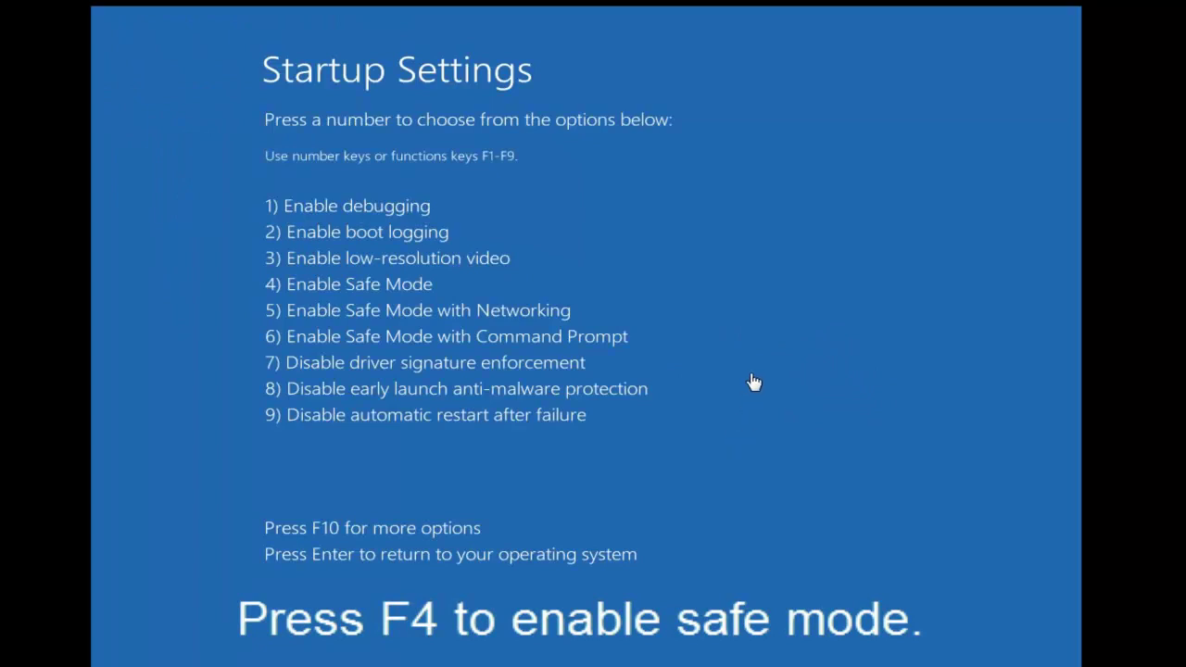
{"action": "left_click", "coordinate": [339, 286]}
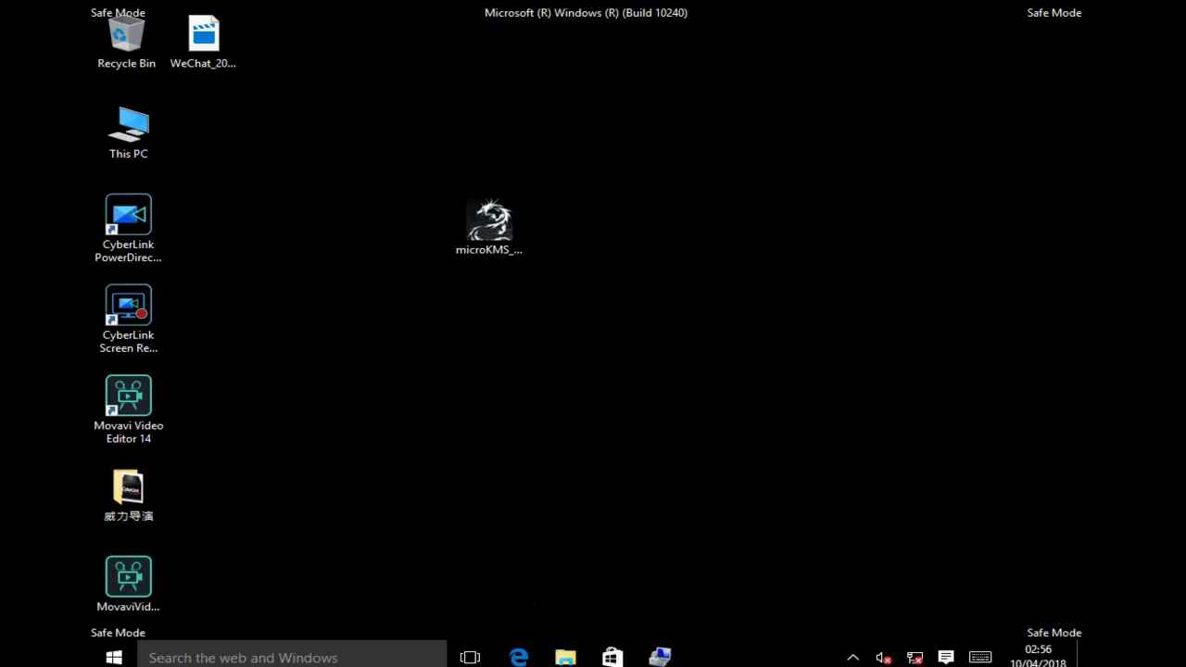
Step: Open Device Manager from the Safe Mode desktop
{"action": "key", "text": "super+x"}
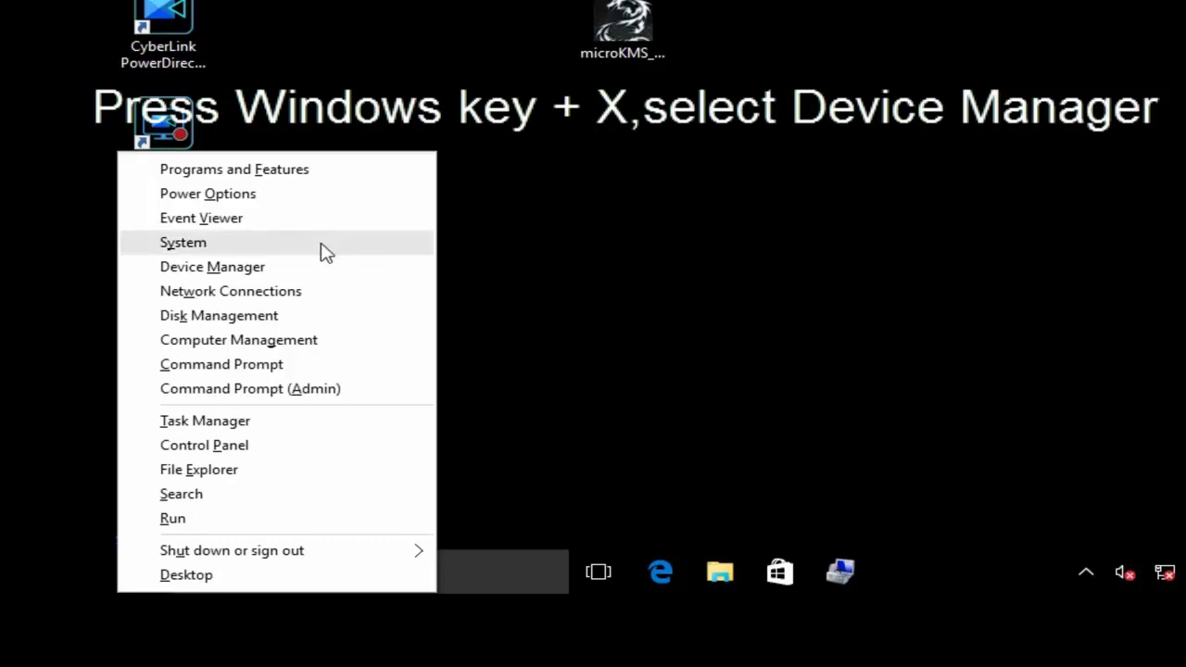
{"action": "left_click", "coordinate": [228, 267]}
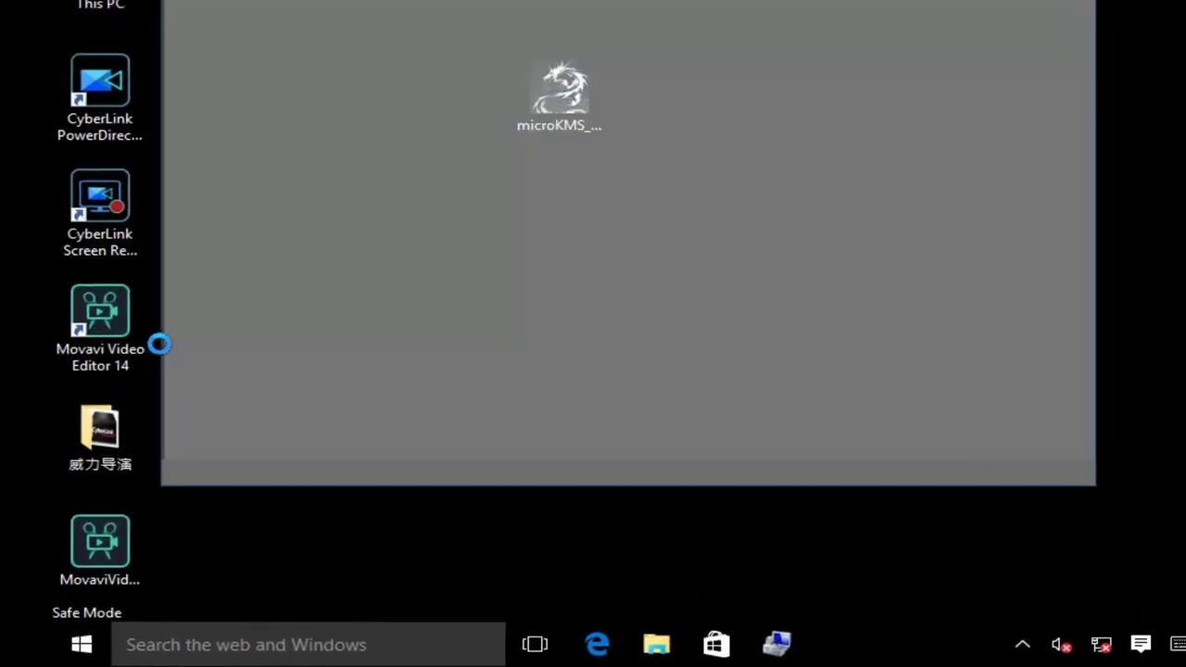
{"action": "left_click", "coordinate": [486, 134]}
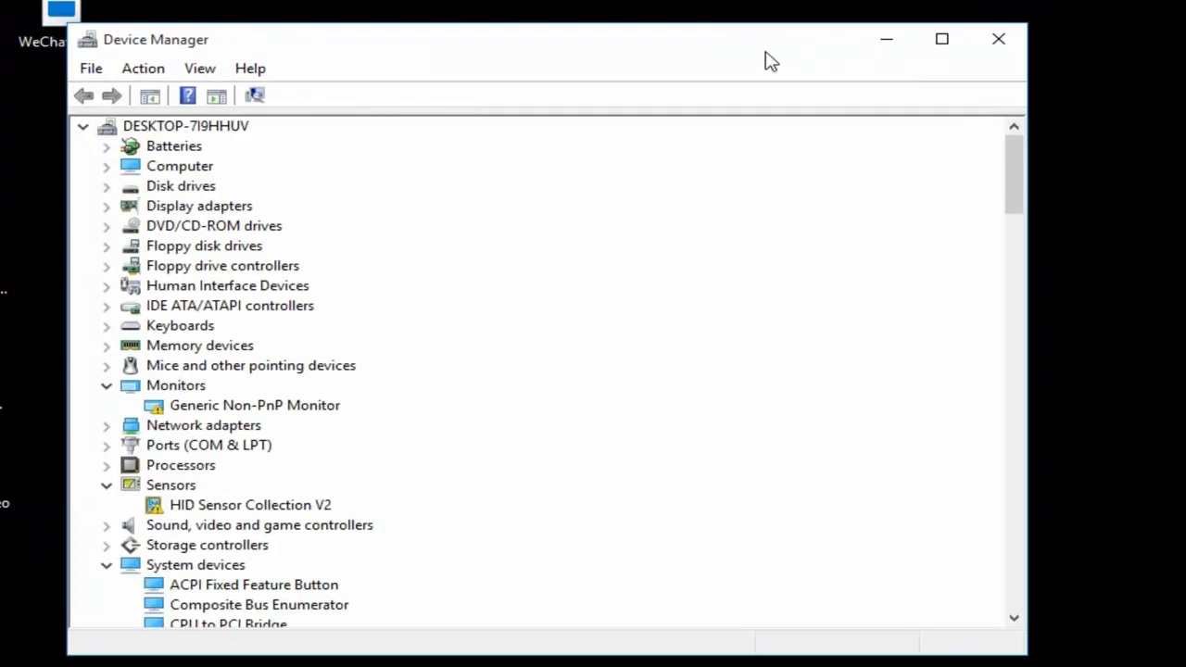
Step: Uninstall the VMware SVGA 3D display adapter without deleting its driver software, and close Device Manager
{"action": "left_click", "coordinate": [226, 207]}
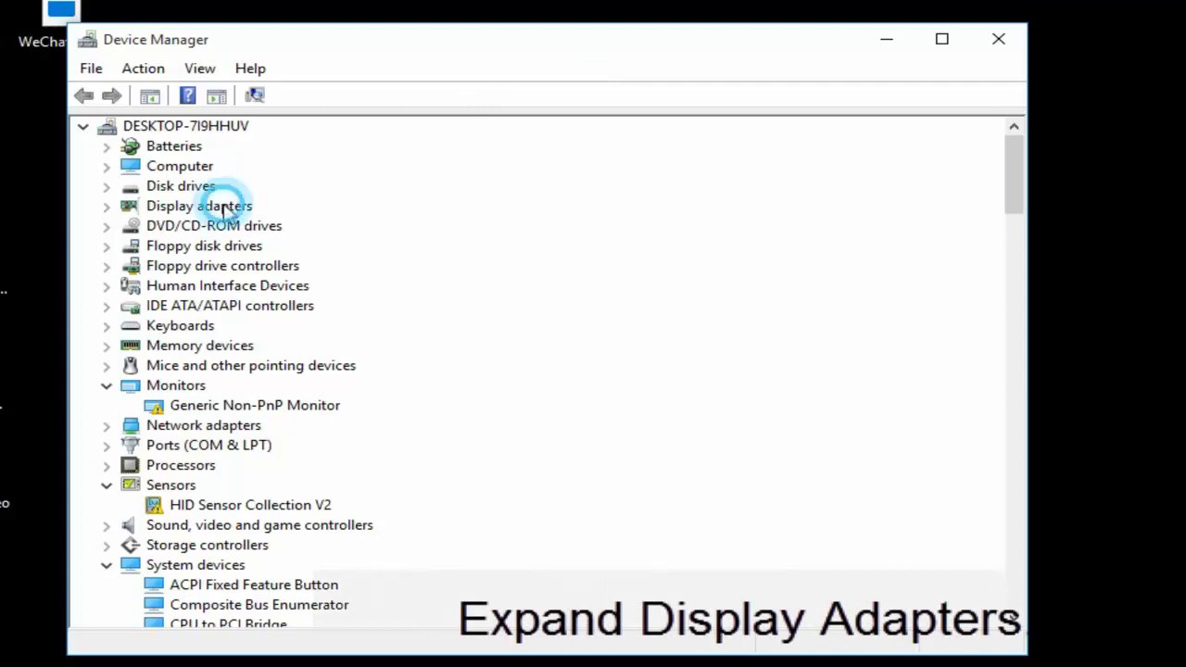
{"action": "double_click", "coordinate": [226, 208]}
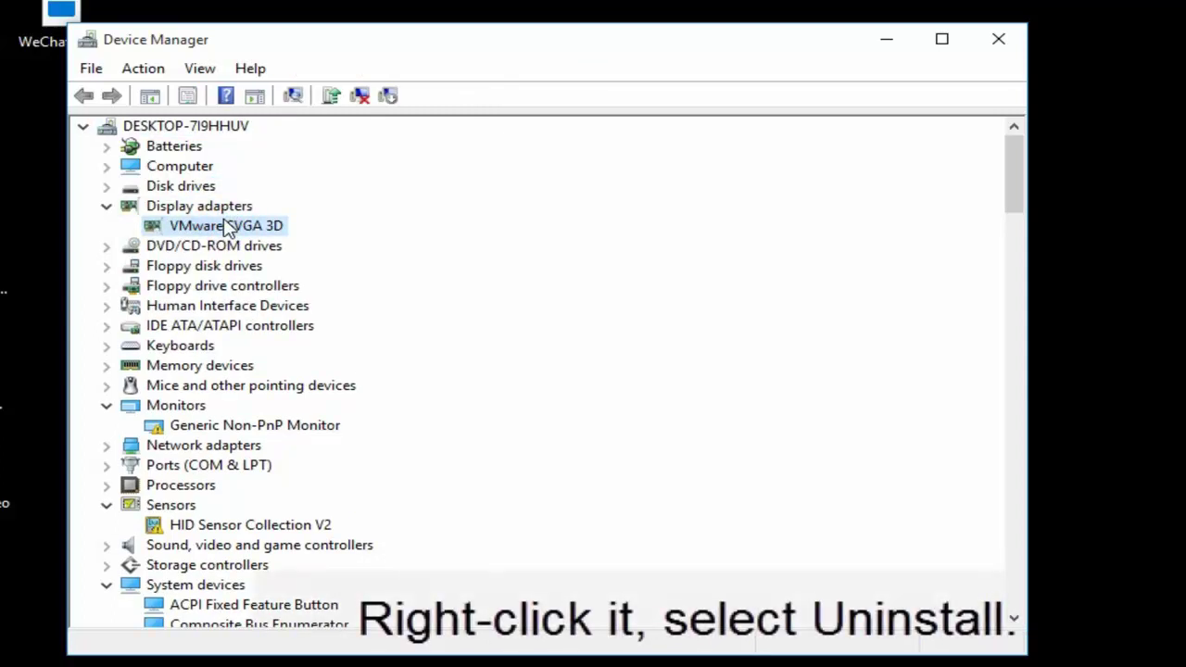
{"action": "right_click", "coordinate": [227, 228]}
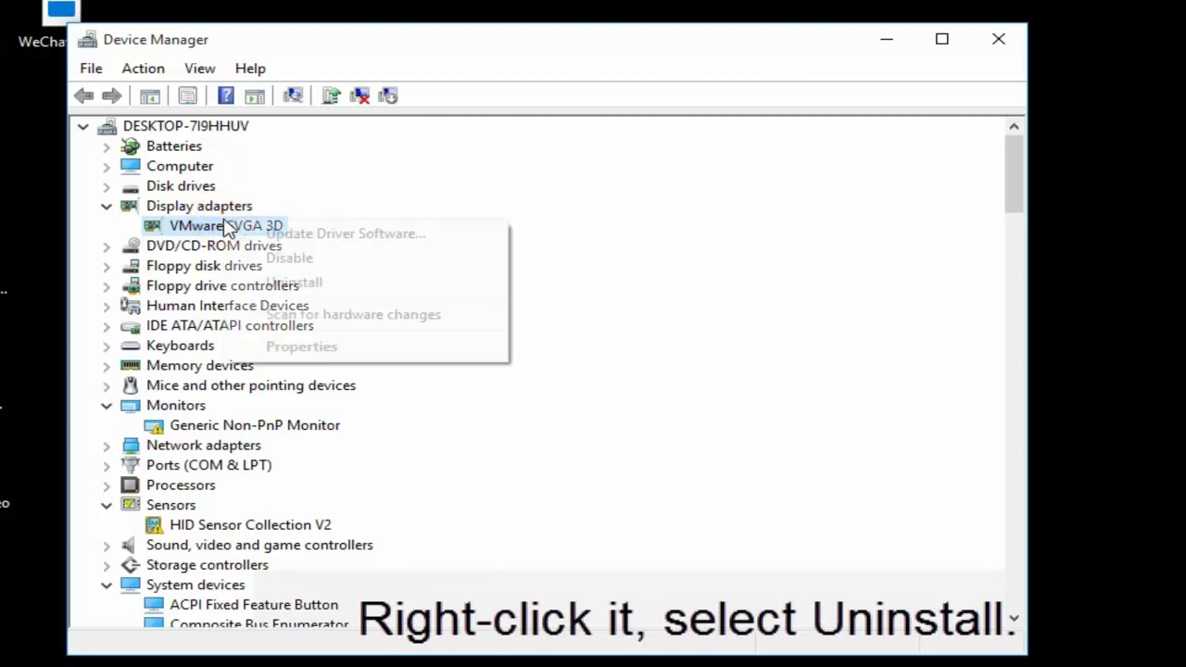
{"action": "left_click", "coordinate": [293, 283]}
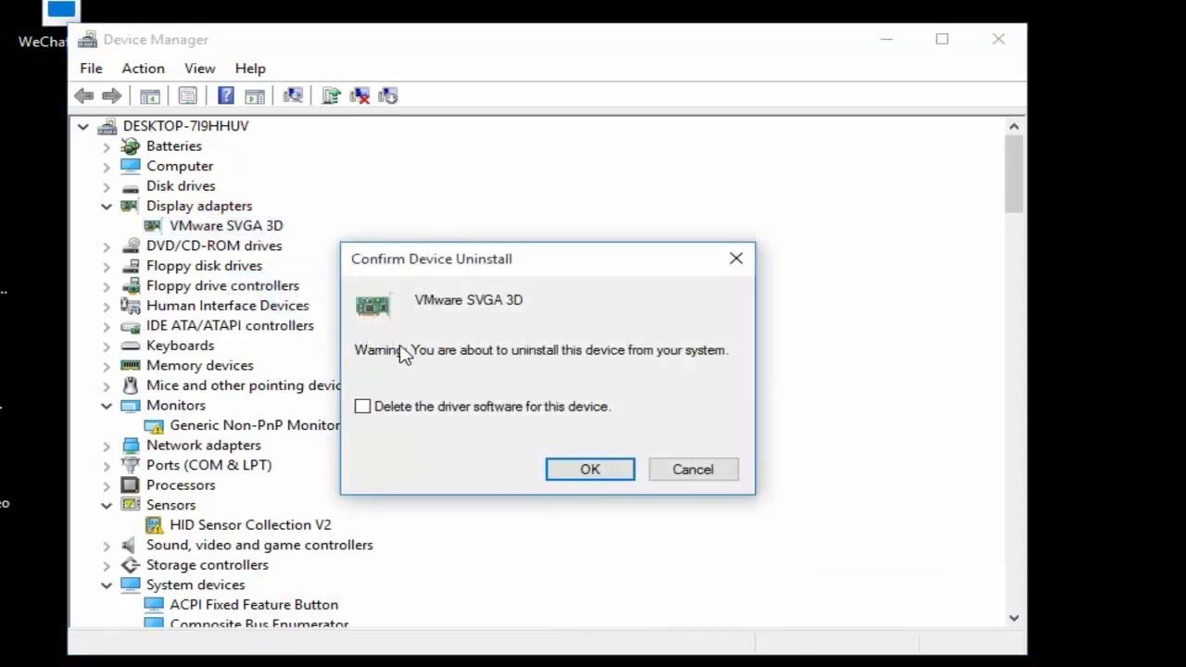
{"action": "left_click", "coordinate": [607, 471]}
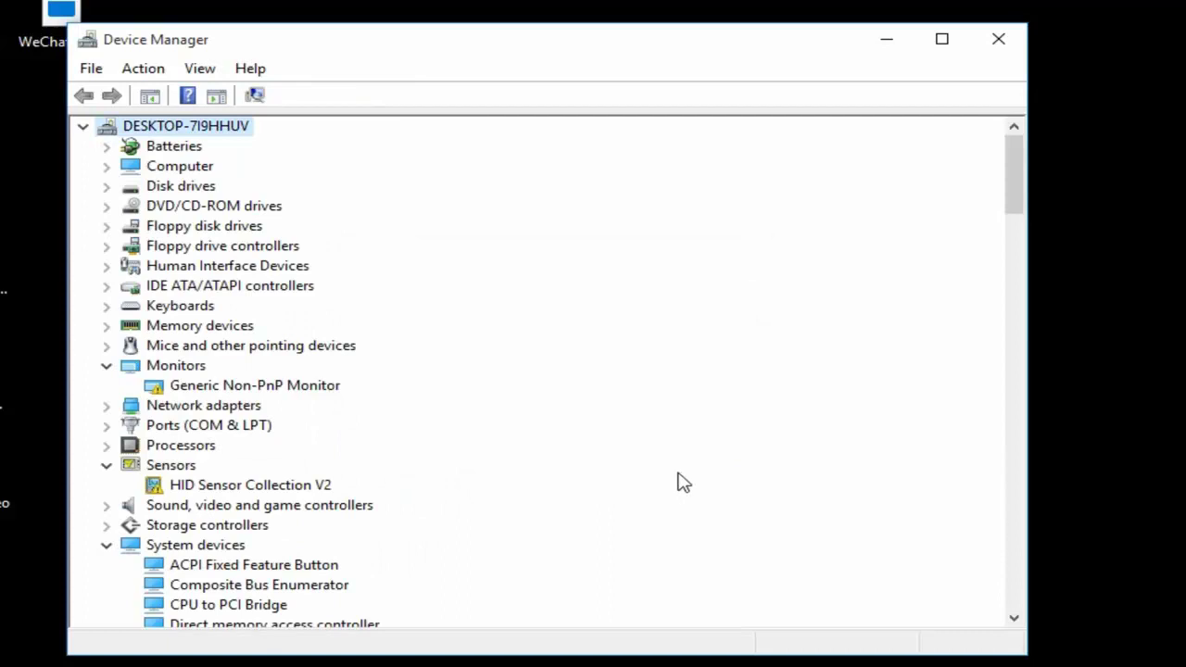
{"action": "left_click", "coordinate": [998, 42]}
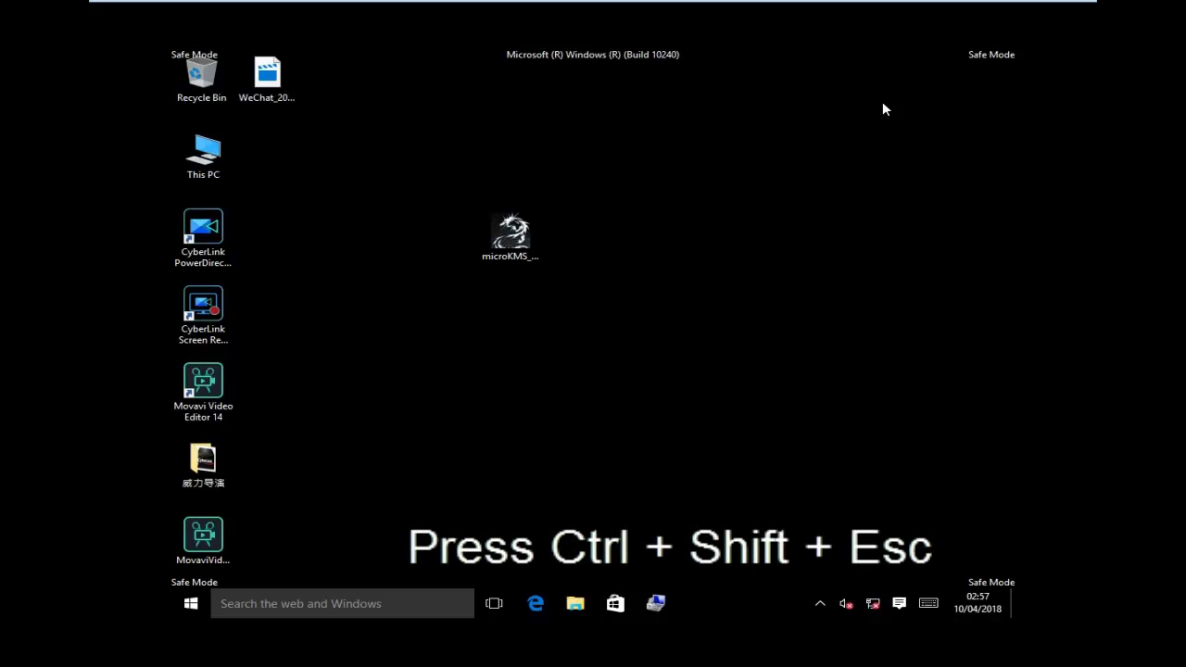
Step: Open Task Manager with full details and bring up its Create new task dialog
{"action": "key", "text": "ctrl+shift+Escape"}
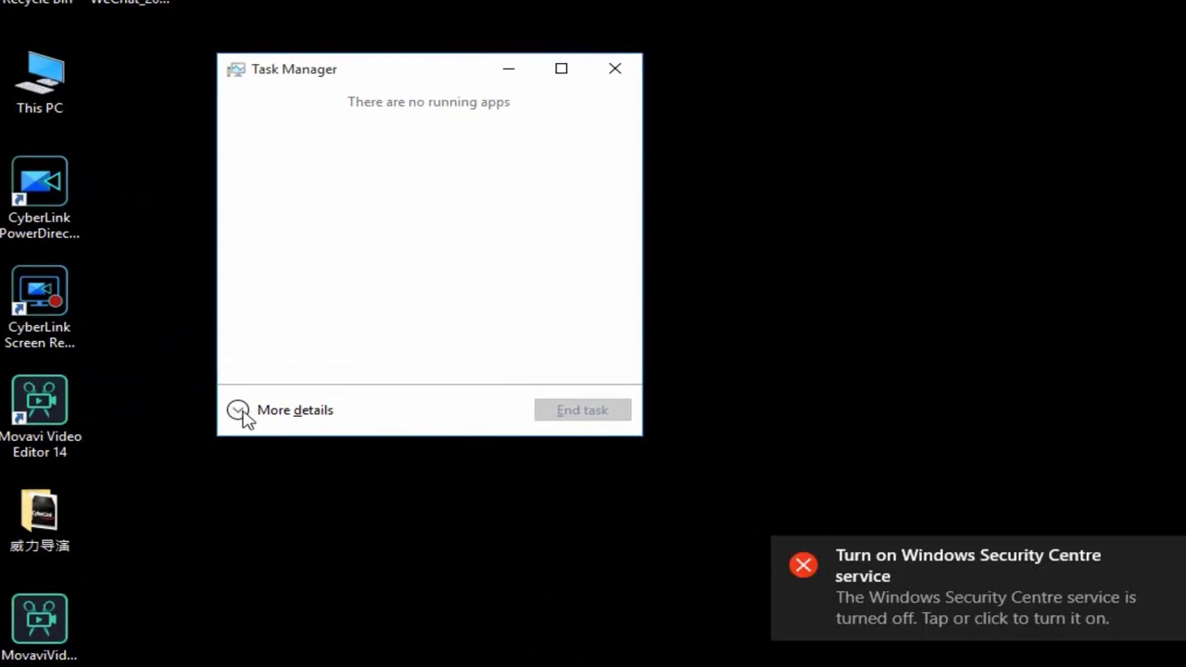
{"action": "left_click", "coordinate": [241, 413]}
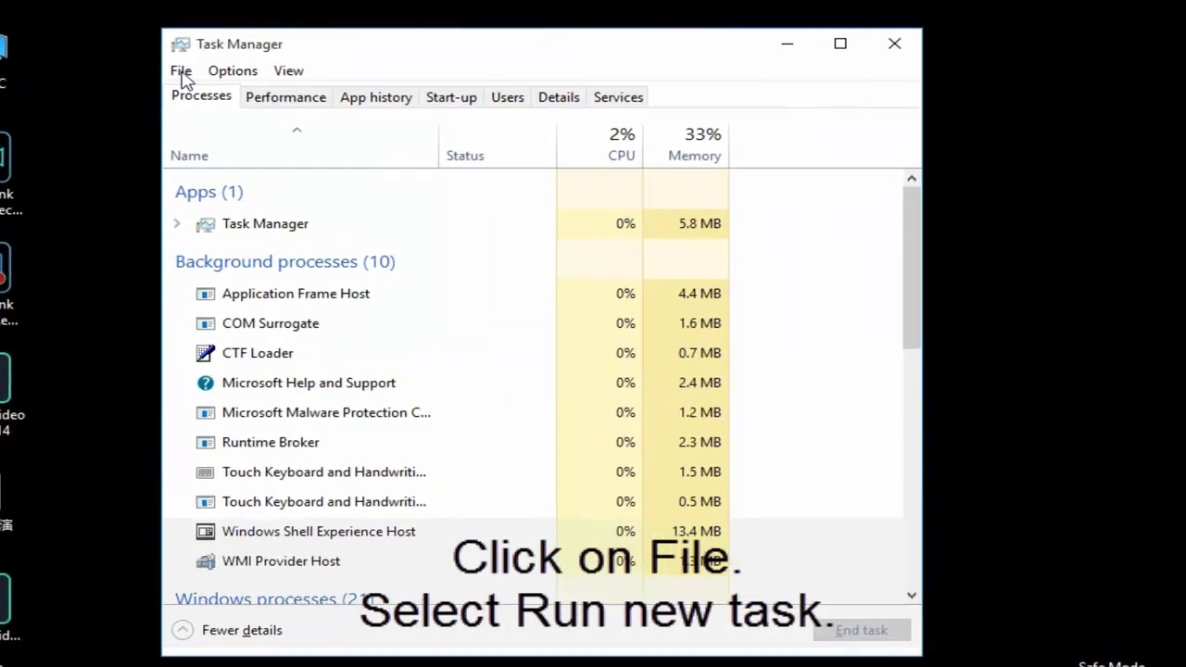
{"action": "left_click", "coordinate": [182, 76]}
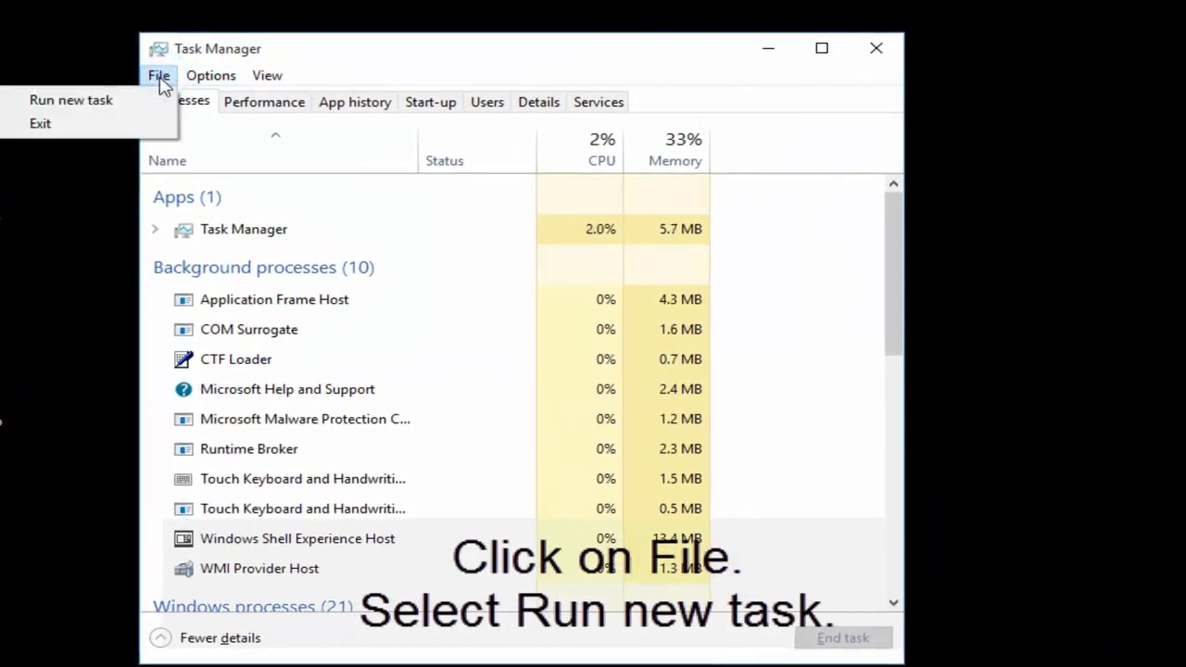
{"action": "left_click", "coordinate": [120, 105]}
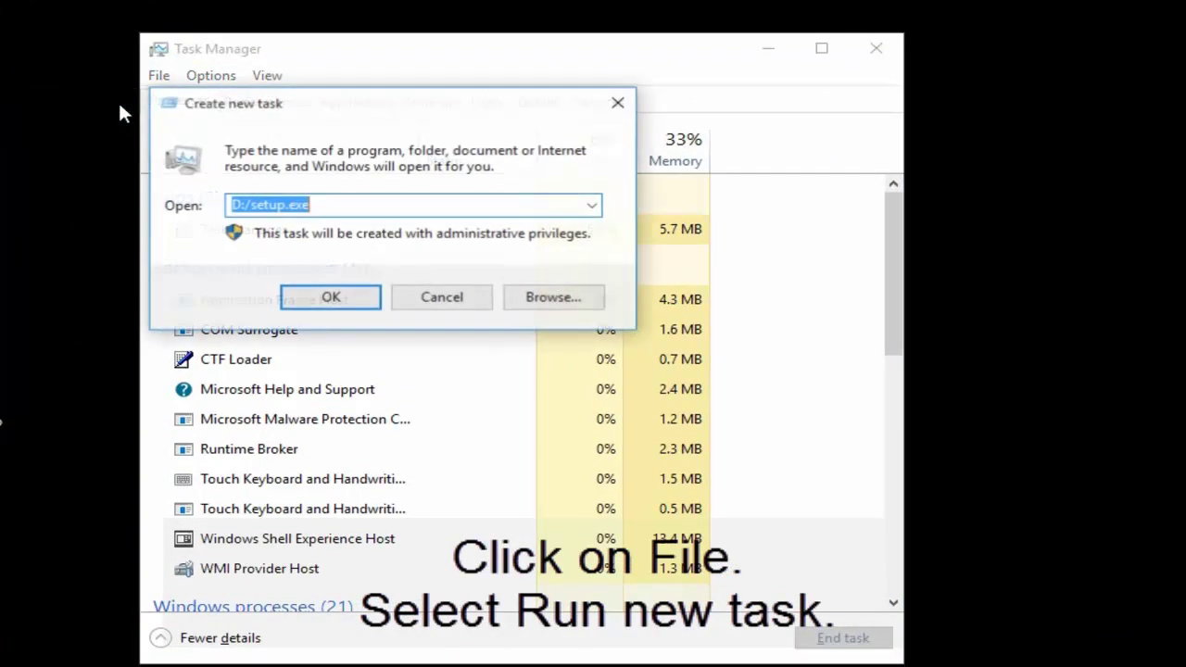
{"action": "left_click_drag", "start_coordinate": [472, 121], "coordinate": [567, 141]}
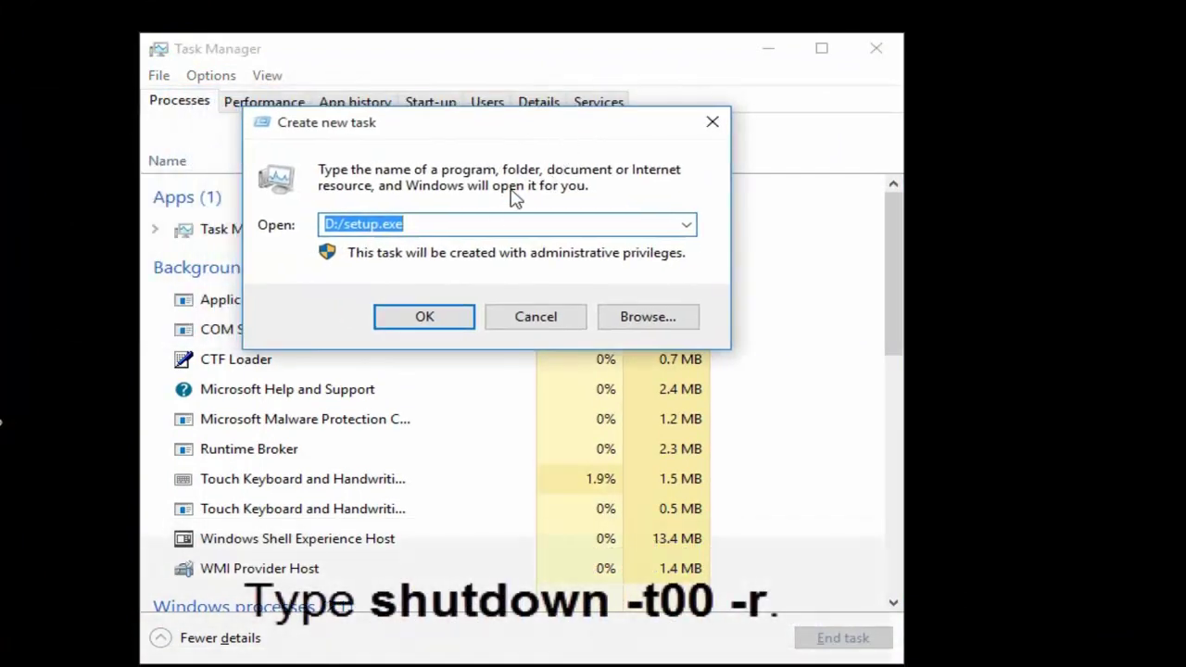
Step: Run the command shutdown -t00 -r as the new task to restart the PC
{"action": "type", "text": "shutd"}
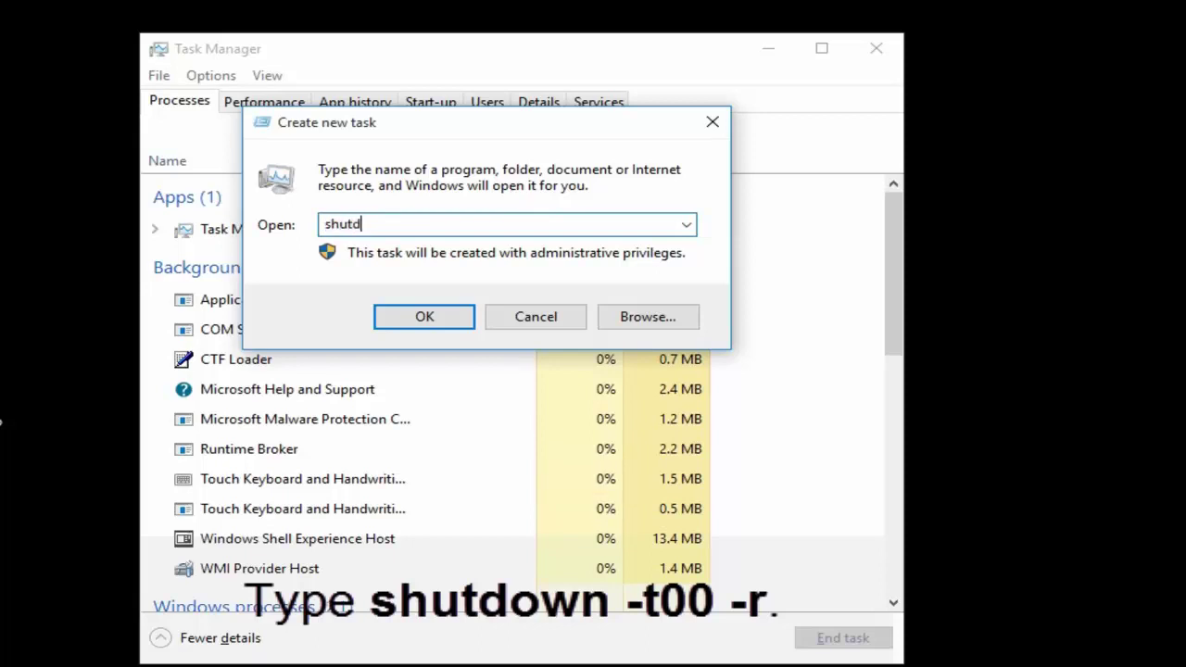
{"action": "type", "text": "ow"}
{"action": "key", "text": "BackSpace"}
{"action": "key", "text": "BackSpace"}
{"action": "key", "text": "BackSpace"}
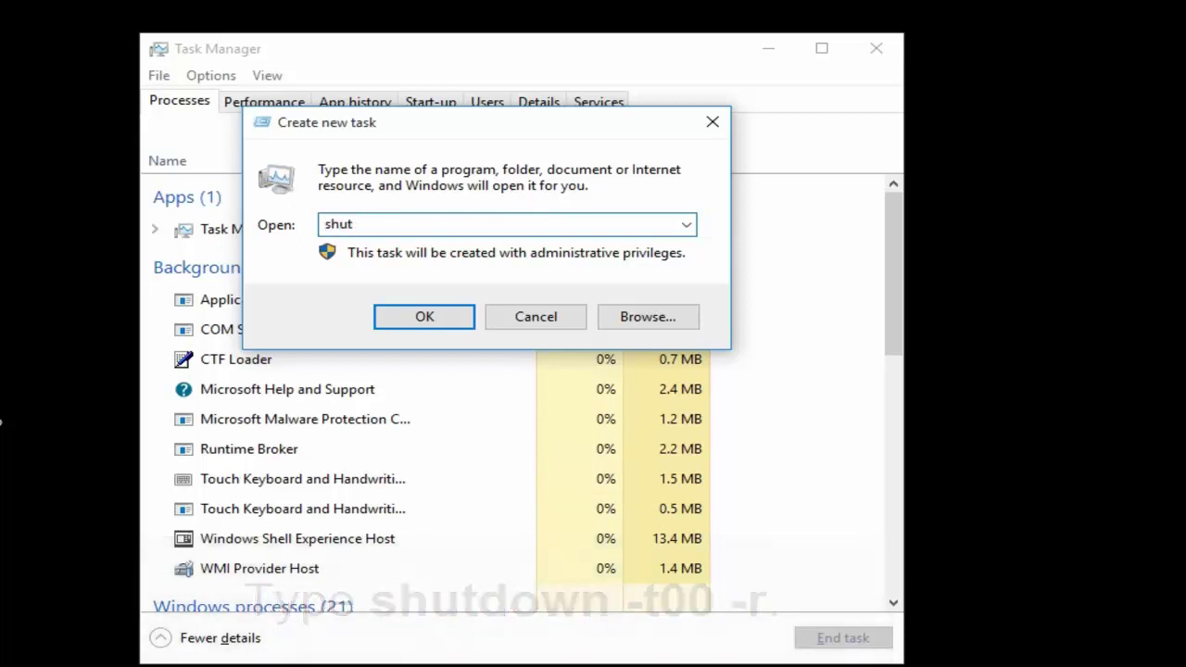
{"action": "type", "text": "down"}
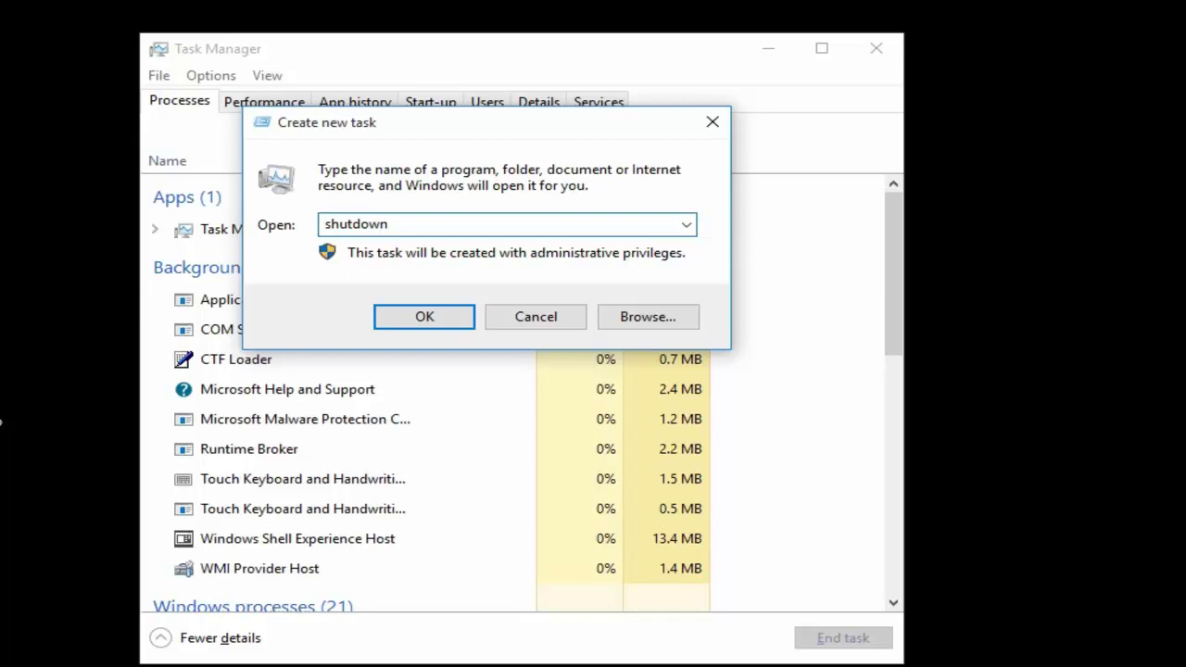
{"action": "type", "text": " -t00 -r"}
{"action": "left_click", "coordinate": [439, 326]}
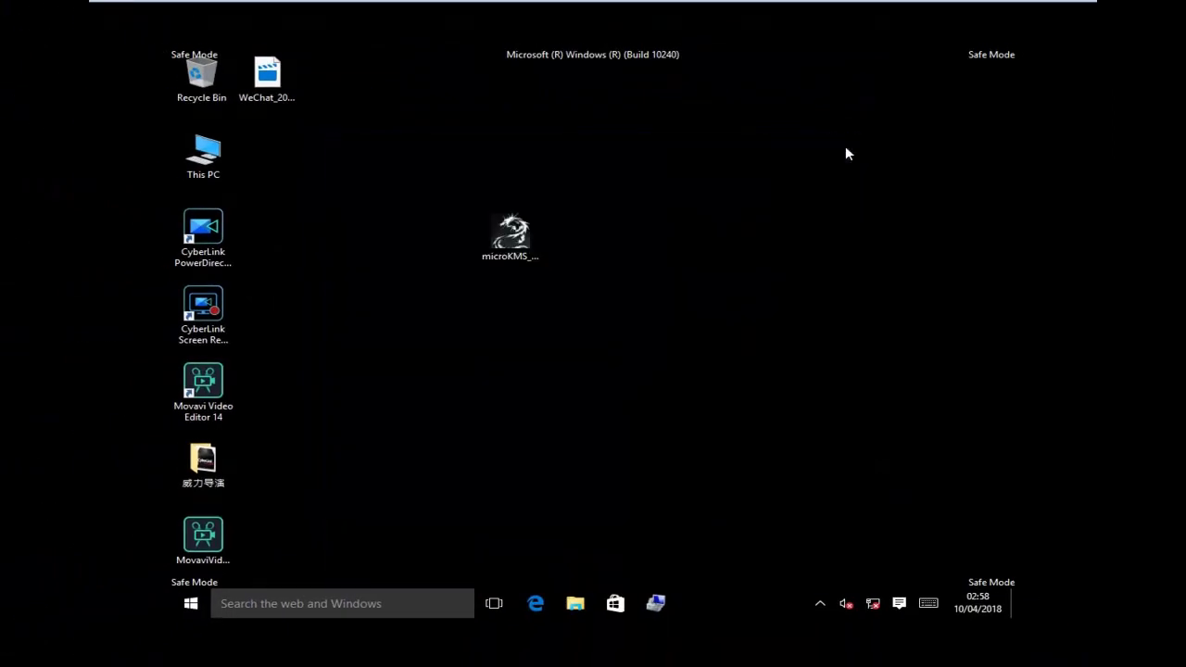
Step: Restart the PC from the Safe Mode desktop
{"action": "left_click", "coordinate": [193, 607]}
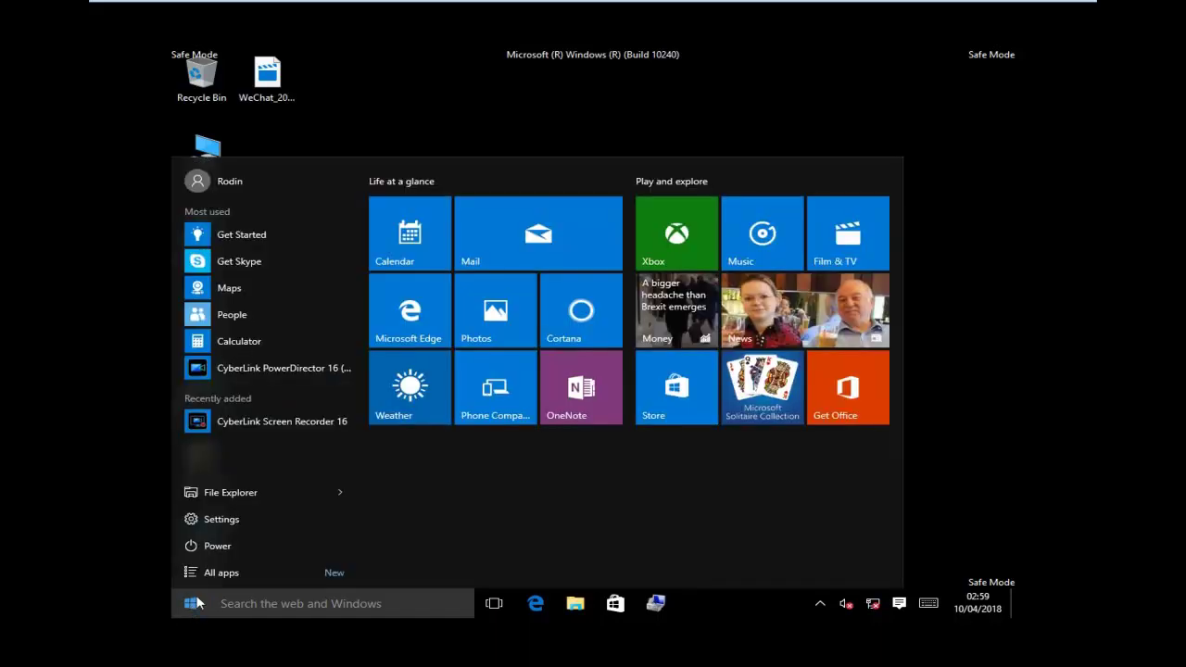
{"action": "left_click", "coordinate": [206, 551]}
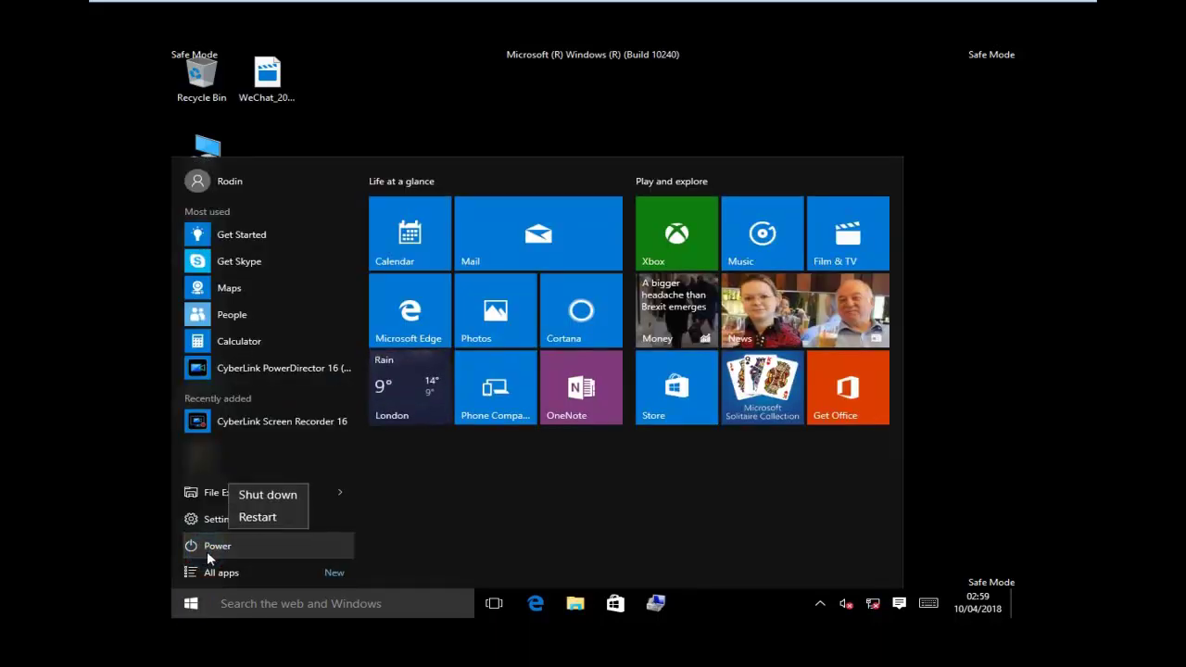
{"action": "left_click", "coordinate": [259, 517]}
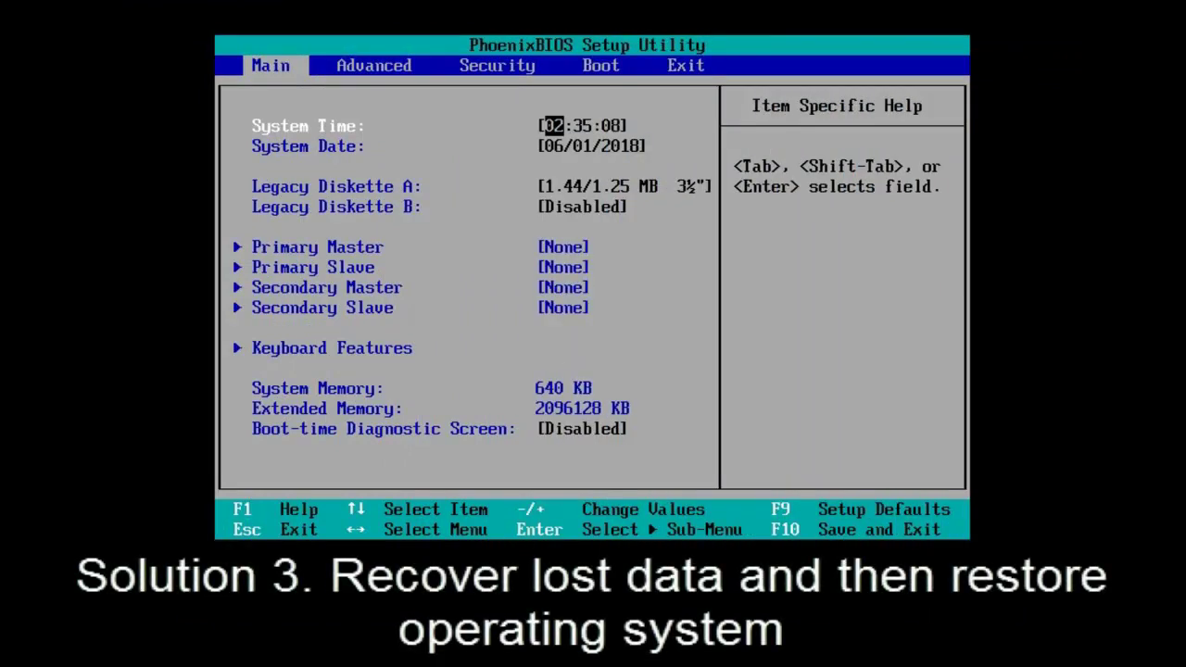
Step: Go to the BIOS boot order with CD-ROM Drive first, then save the configuration and exit
{"action": "key", "text": "Right"}
{"action": "key", "text": "Right"}
{"action": "key", "text": "Right"}
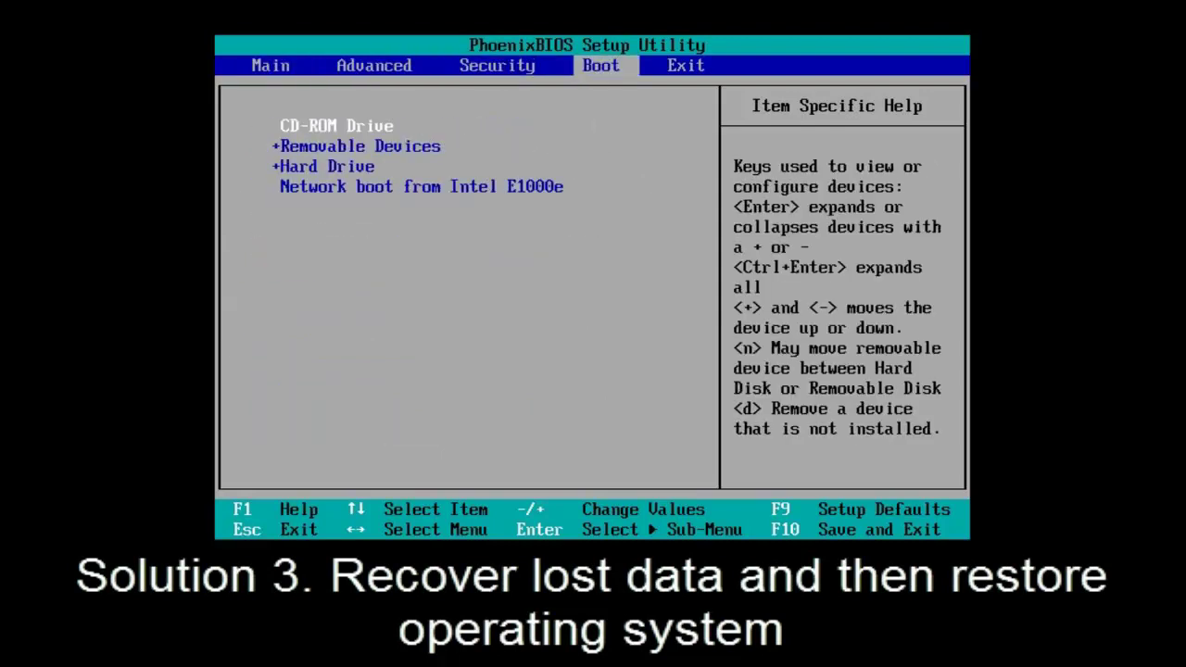
{"action": "key", "text": "F10"}
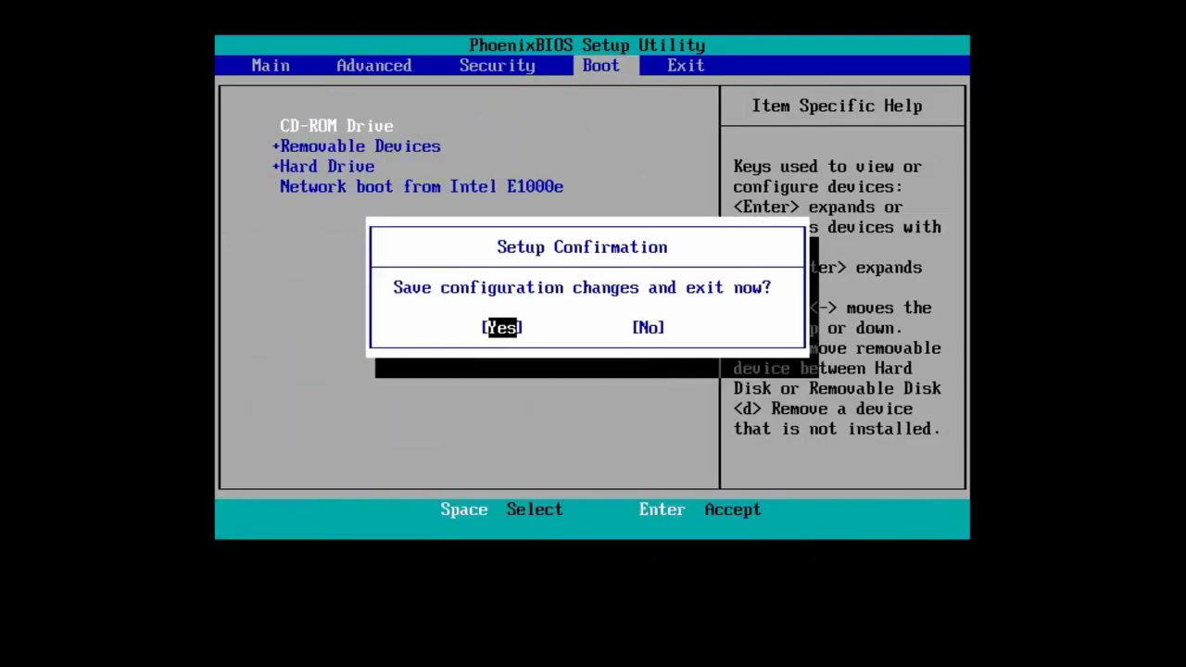
{"action": "key", "text": "Return"}
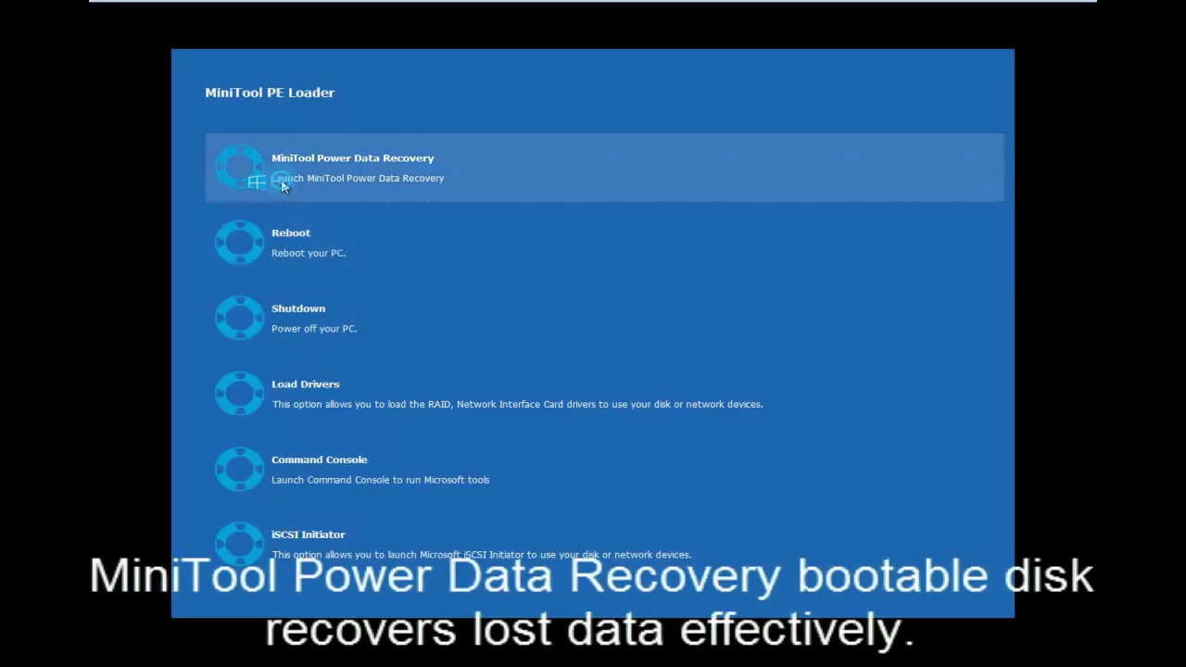
Step: Launch MiniTool Power Data Recovery from the PE Loader, dismiss the promotional message, and scan the E: NTFS drive
{"action": "left_click", "coordinate": [283, 184]}
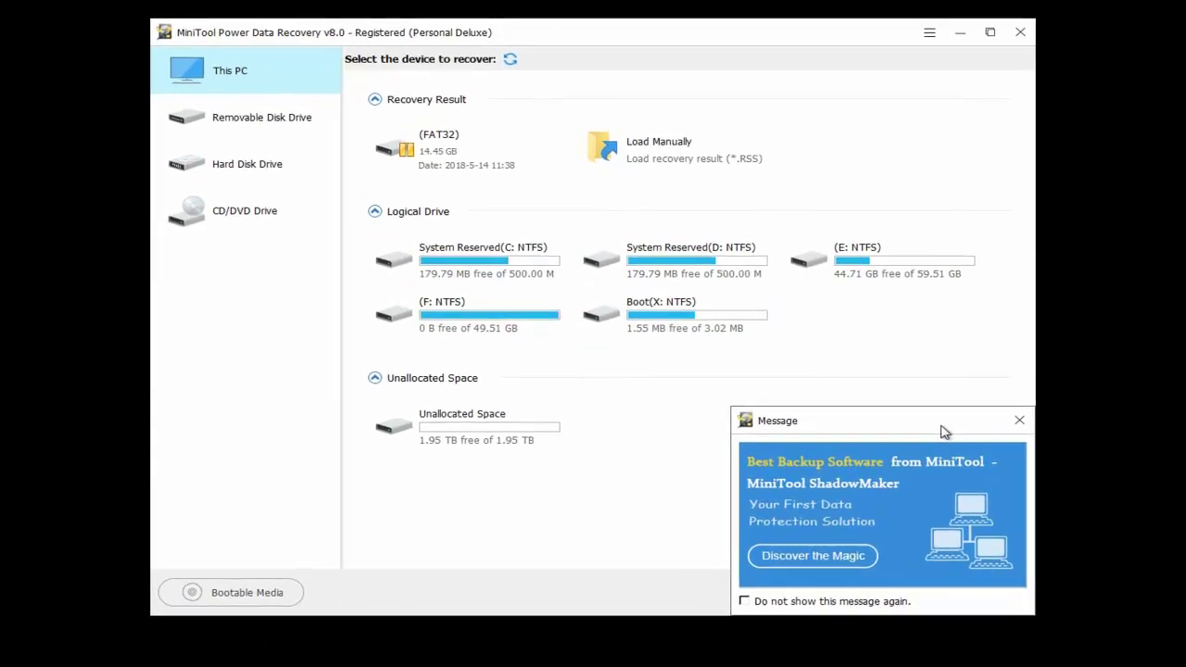
{"action": "left_click", "coordinate": [1026, 420]}
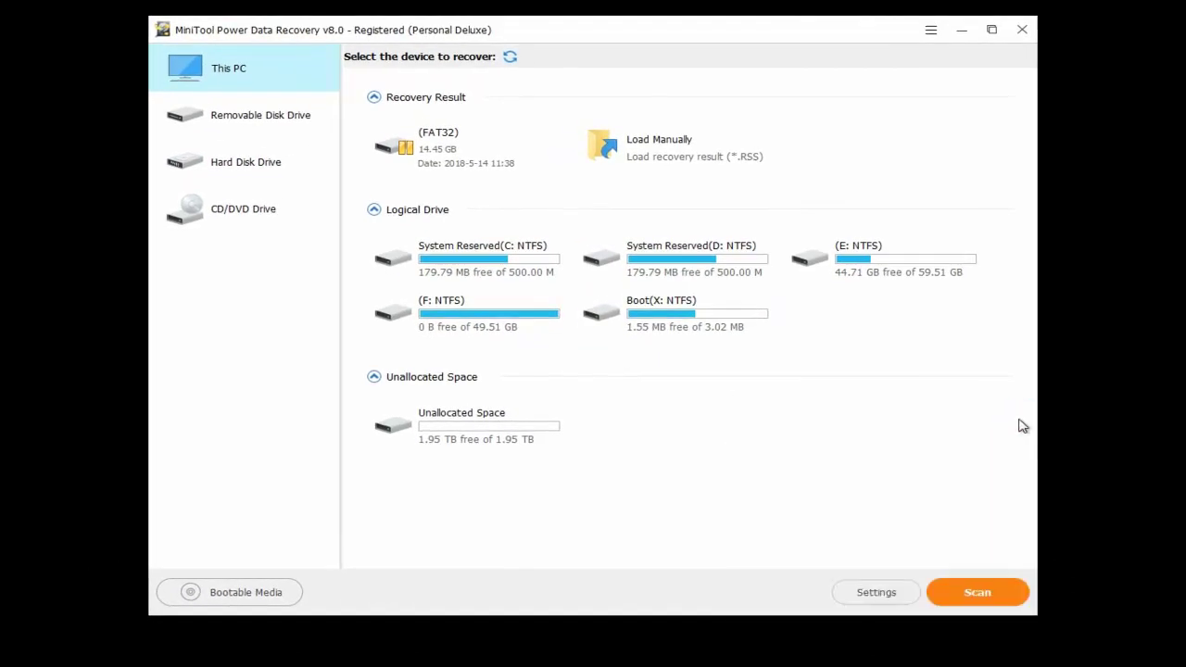
{"action": "left_click", "coordinate": [863, 262]}
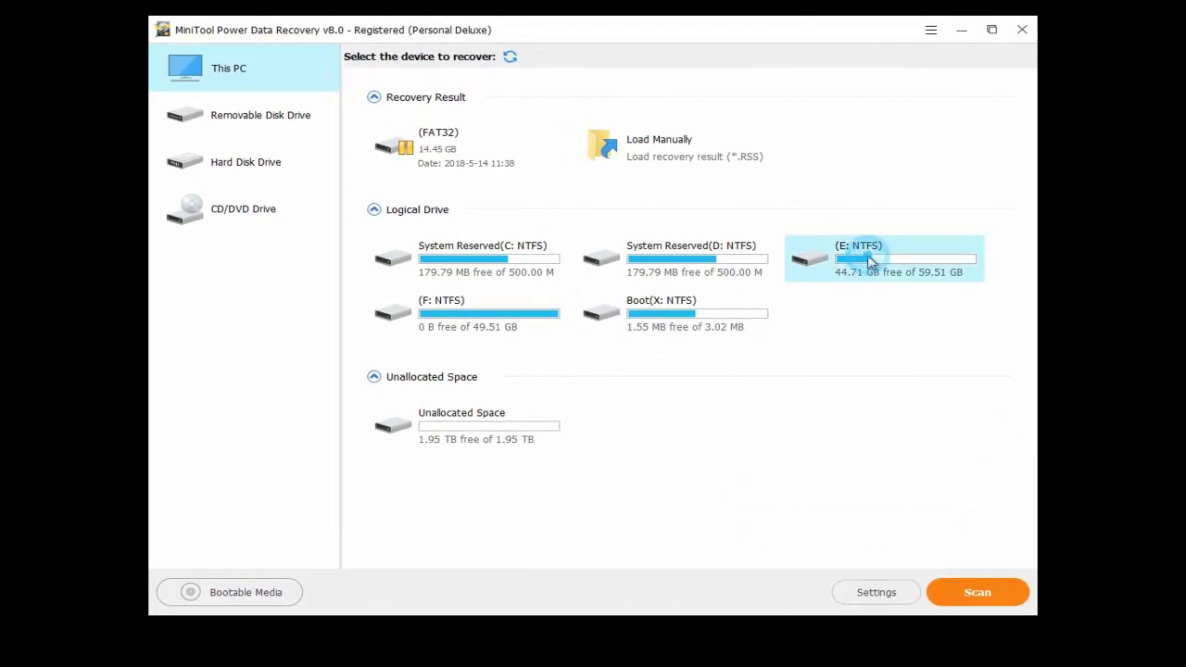
{"action": "left_click", "coordinate": [955, 593]}
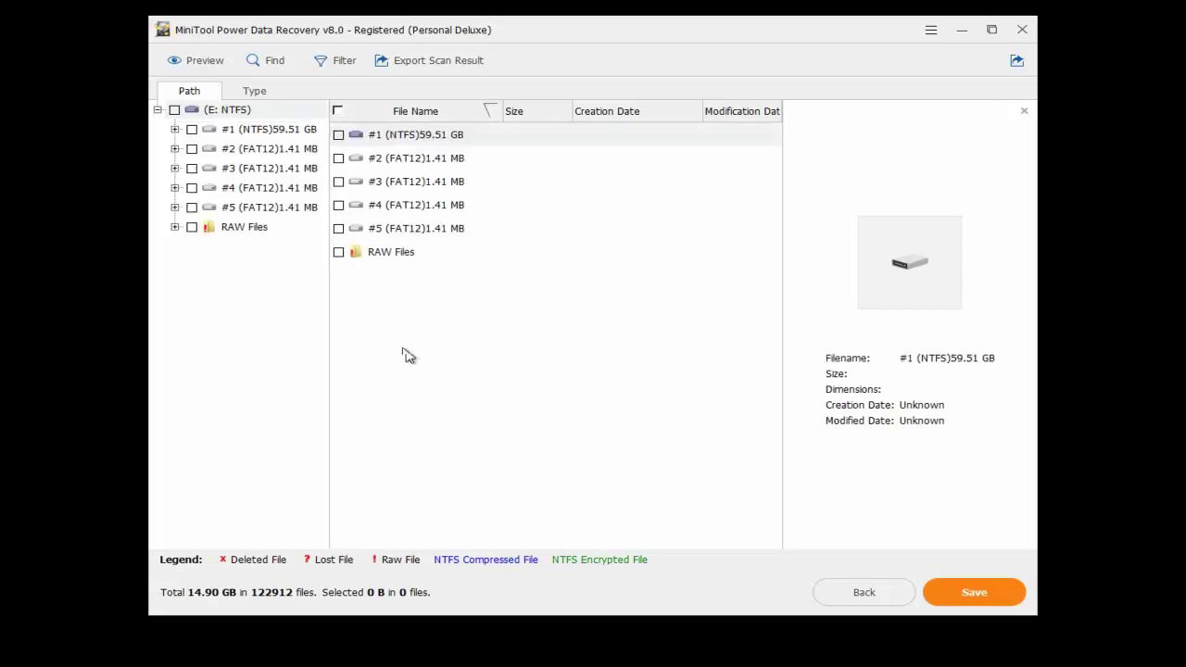
Step: Browse the scan results in the 59.51 GB NTFS partition and in the ASF and JPEG Graphics folders under RAW Files
{"action": "left_click", "coordinate": [300, 135]}
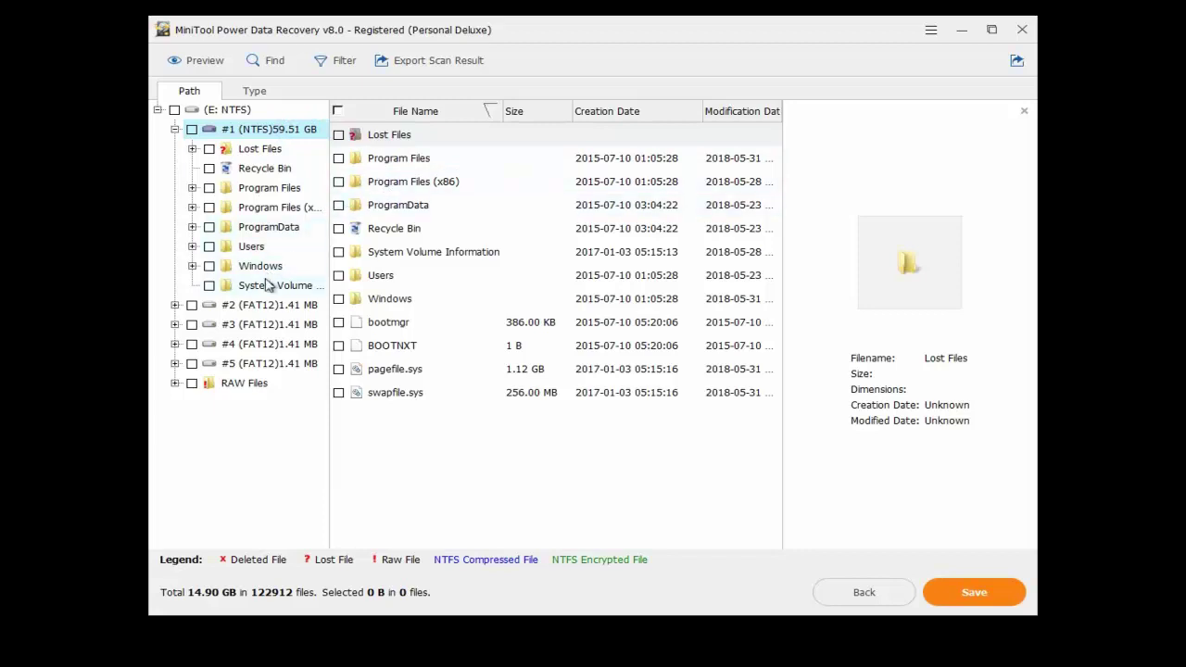
{"action": "left_click", "coordinate": [239, 383]}
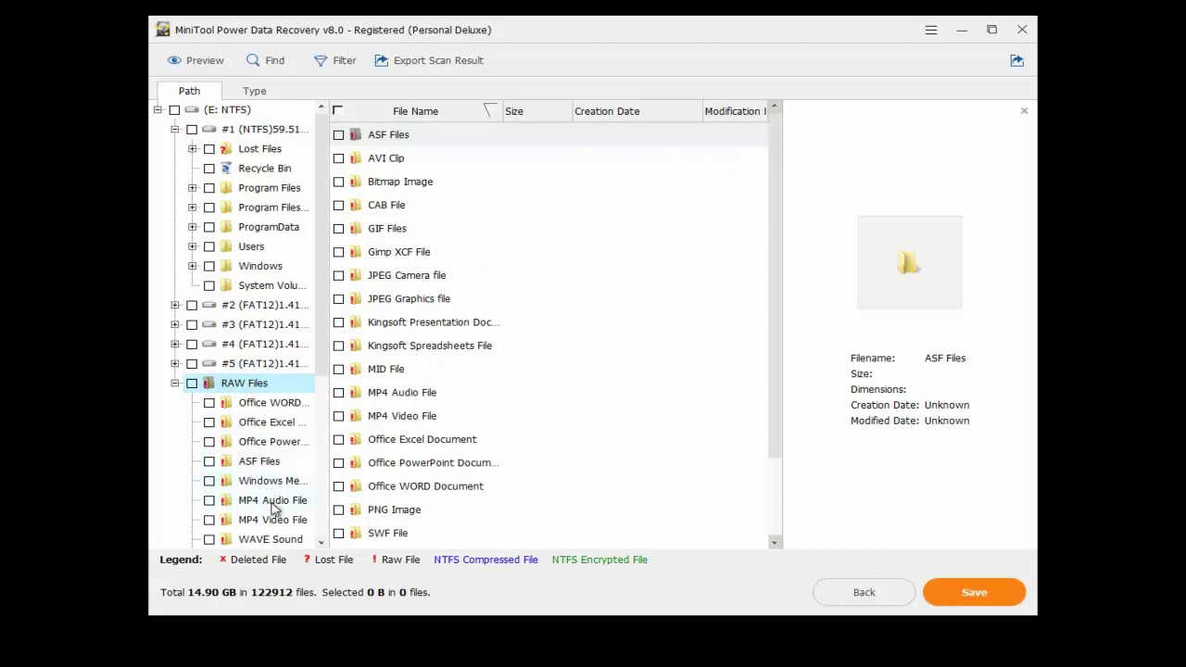
{"action": "left_click_drag", "start_coordinate": [320, 320], "coordinate": [314, 369]}
{"action": "left_click", "coordinate": [314, 369]}
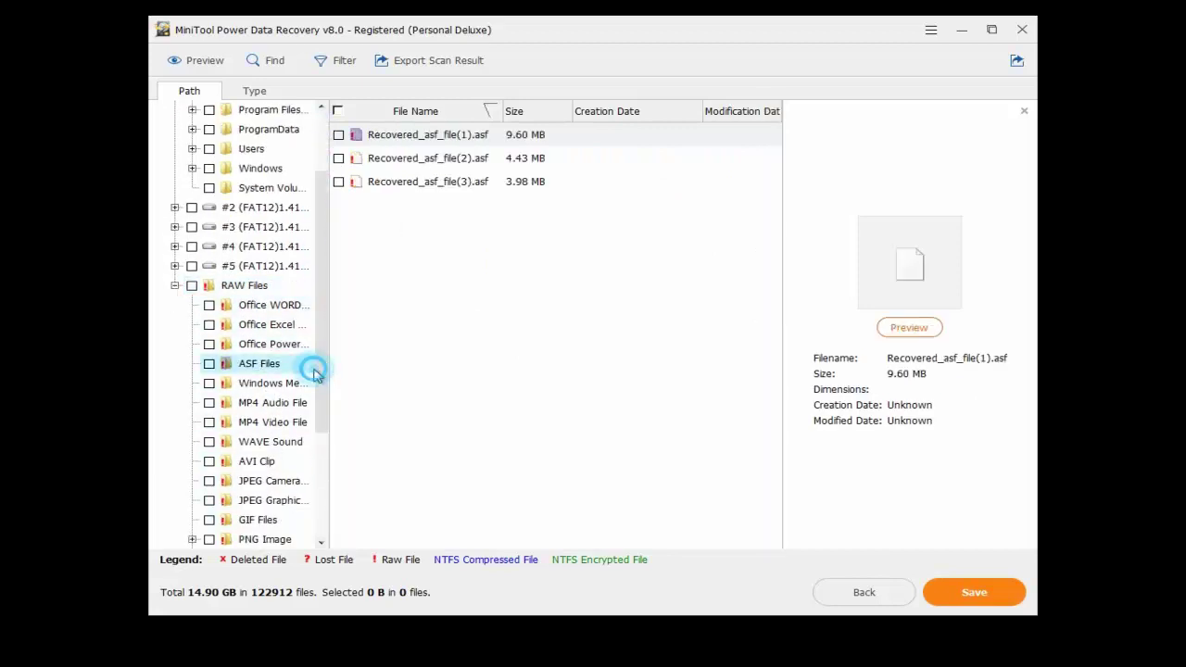
{"action": "left_click", "coordinate": [275, 503]}
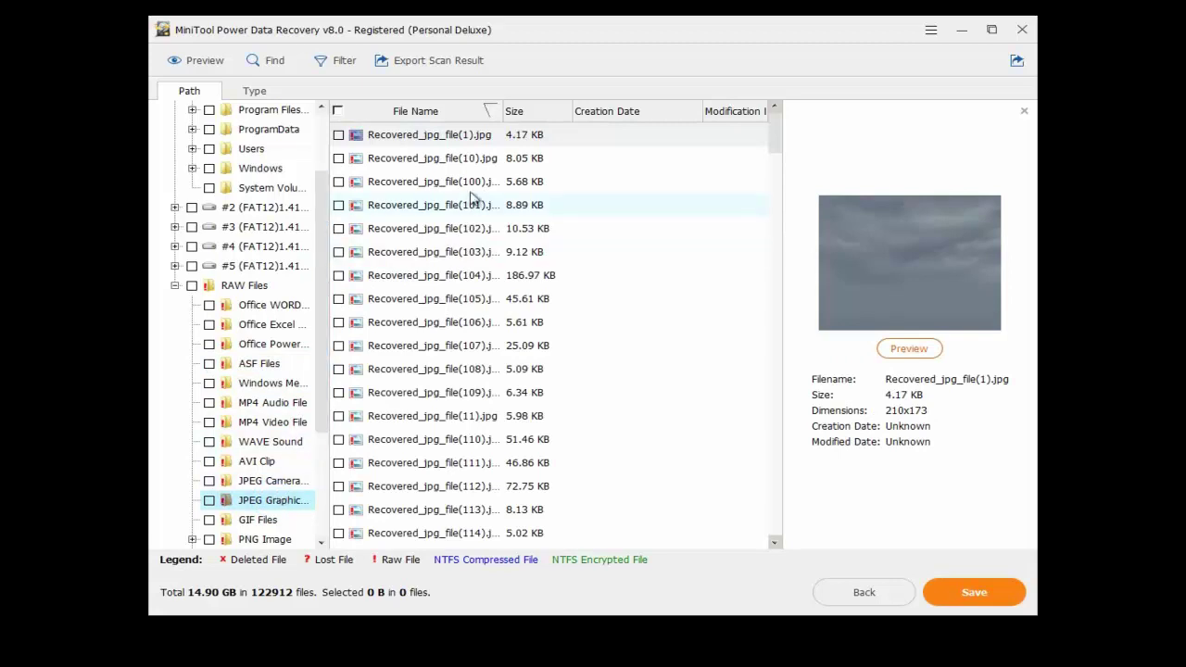
Step: Mark Recovered_jpg_file(10).jpg for recovery, and preview Recovered_jpg_file(125).jpg in a maximized previewer before closing it
{"action": "left_click", "coordinate": [515, 160]}
{"action": "left_click_drag", "start_coordinate": [775, 118], "coordinate": [775, 185]}
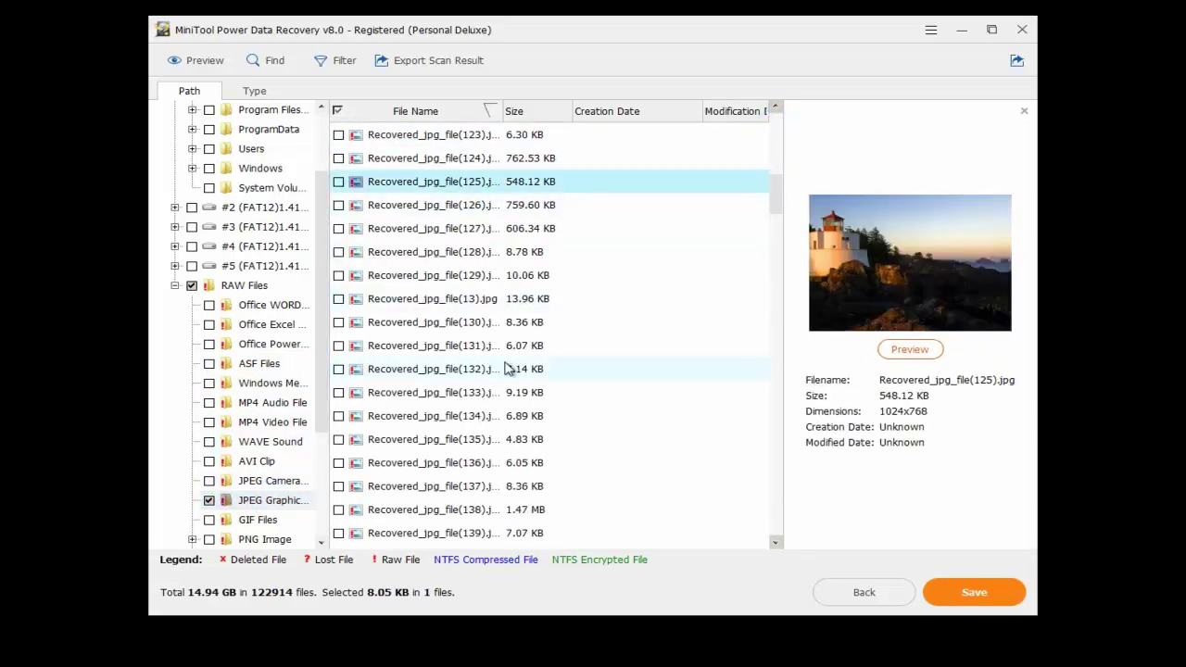
{"action": "left_click", "coordinate": [908, 349]}
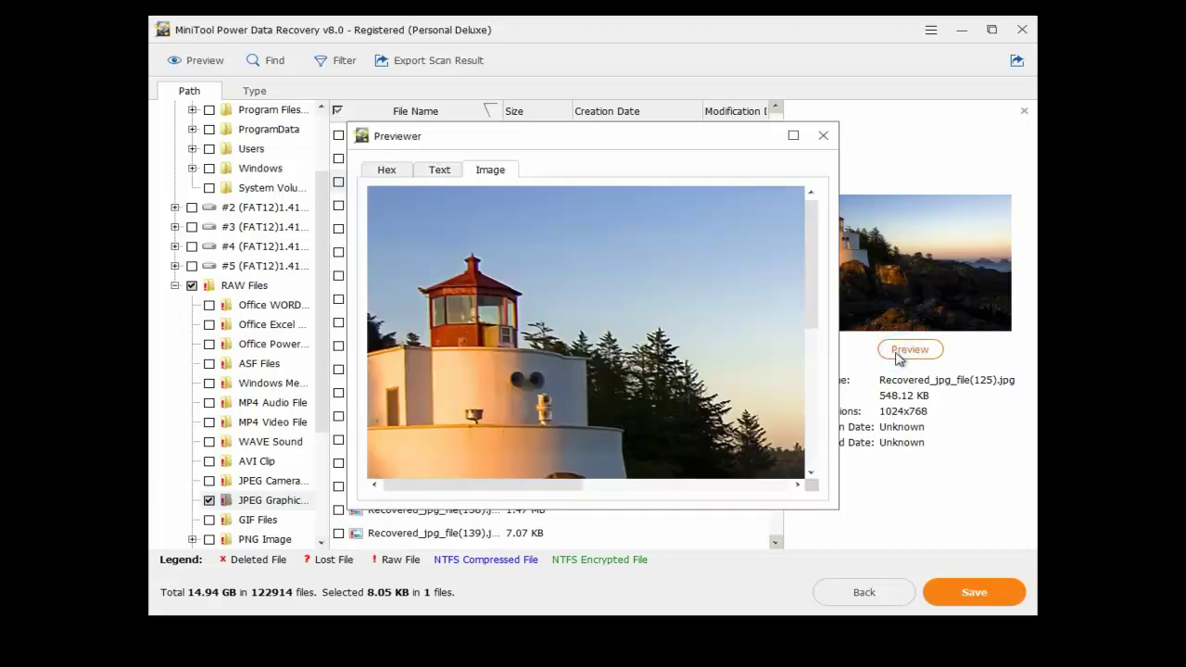
{"action": "left_click", "coordinate": [806, 271]}
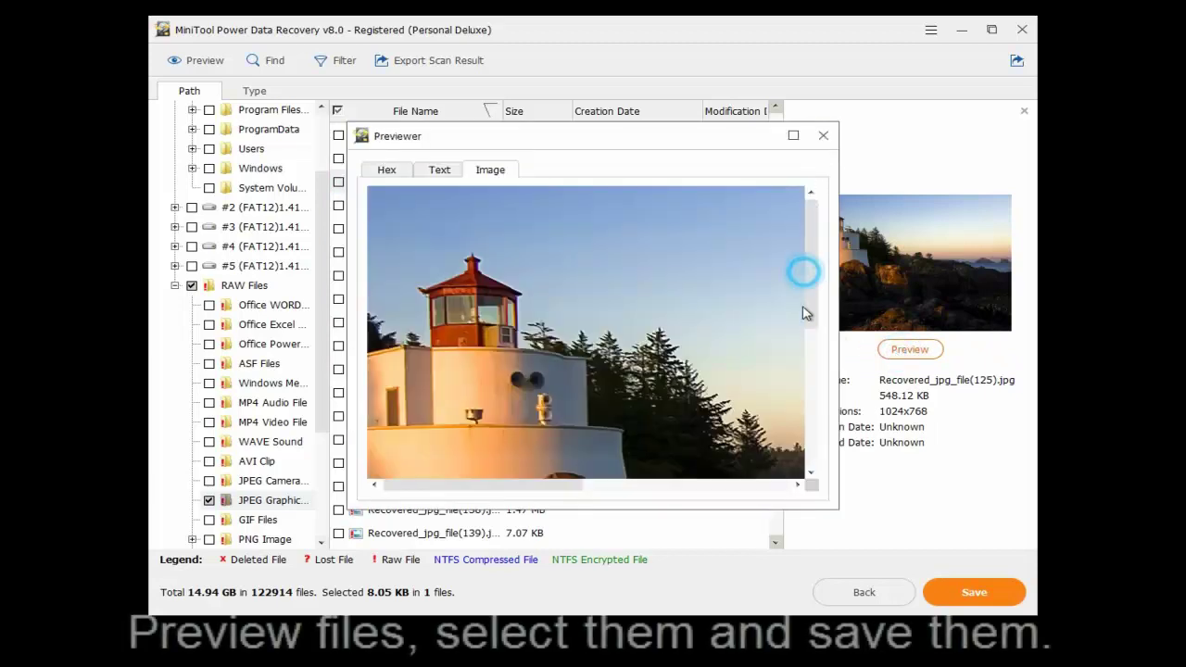
{"action": "left_click", "coordinate": [794, 136]}
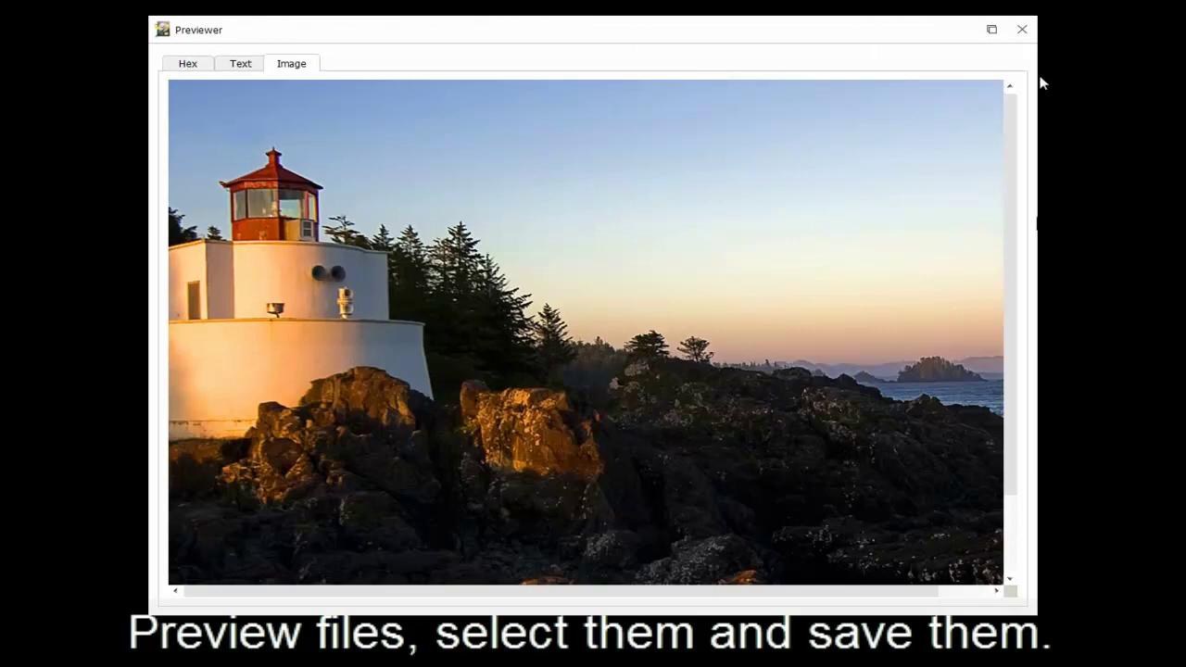
{"action": "left_click", "coordinate": [1022, 28]}
Step: Mark Recovered_jpg_file(125).jpg and the JPEG Camera file folder as well, and save all marked files to System Reserved (D:)
{"action": "left_click", "coordinate": [338, 181]}
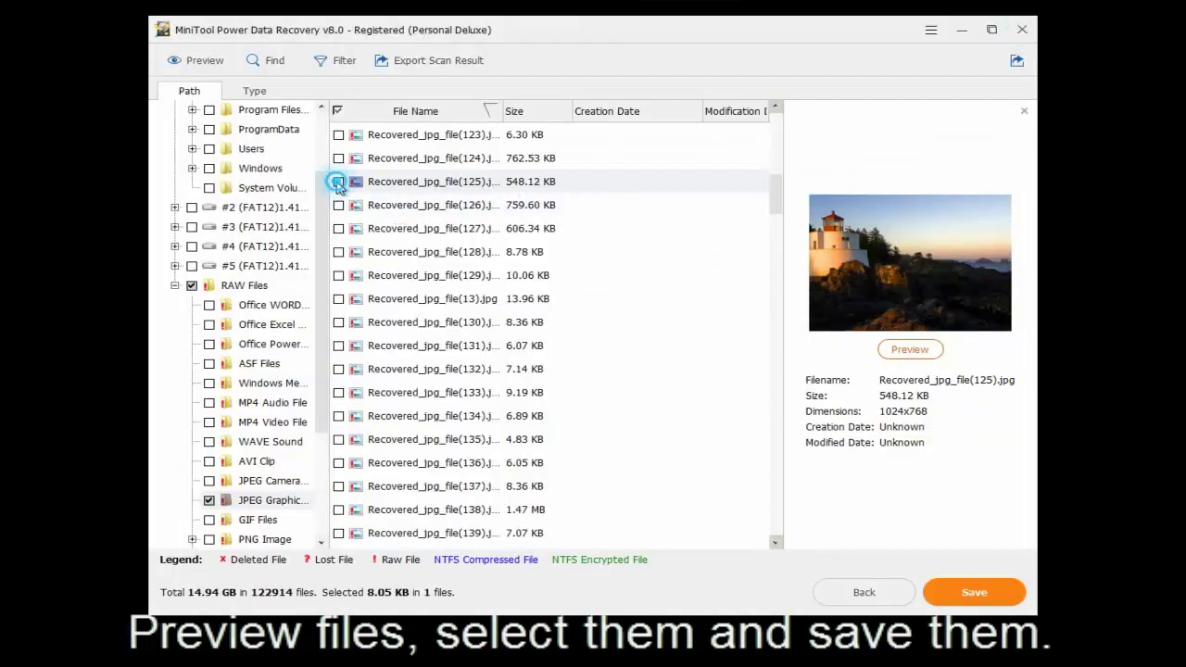
{"action": "left_click", "coordinate": [209, 481]}
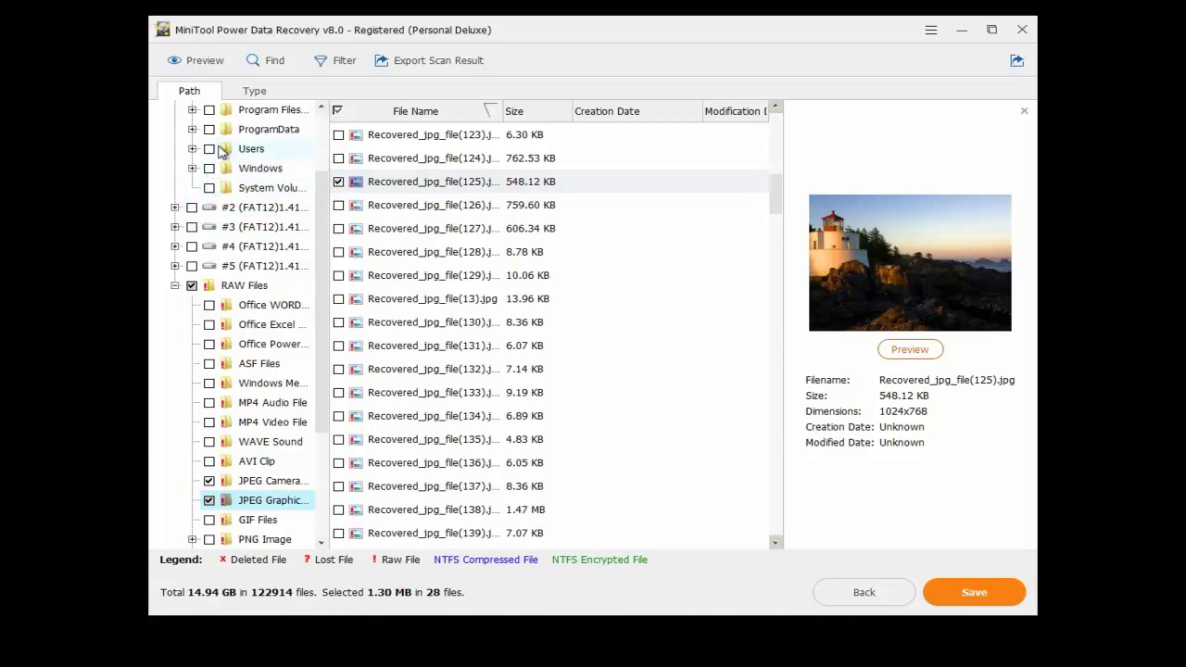
{"action": "left_click", "coordinate": [992, 605]}
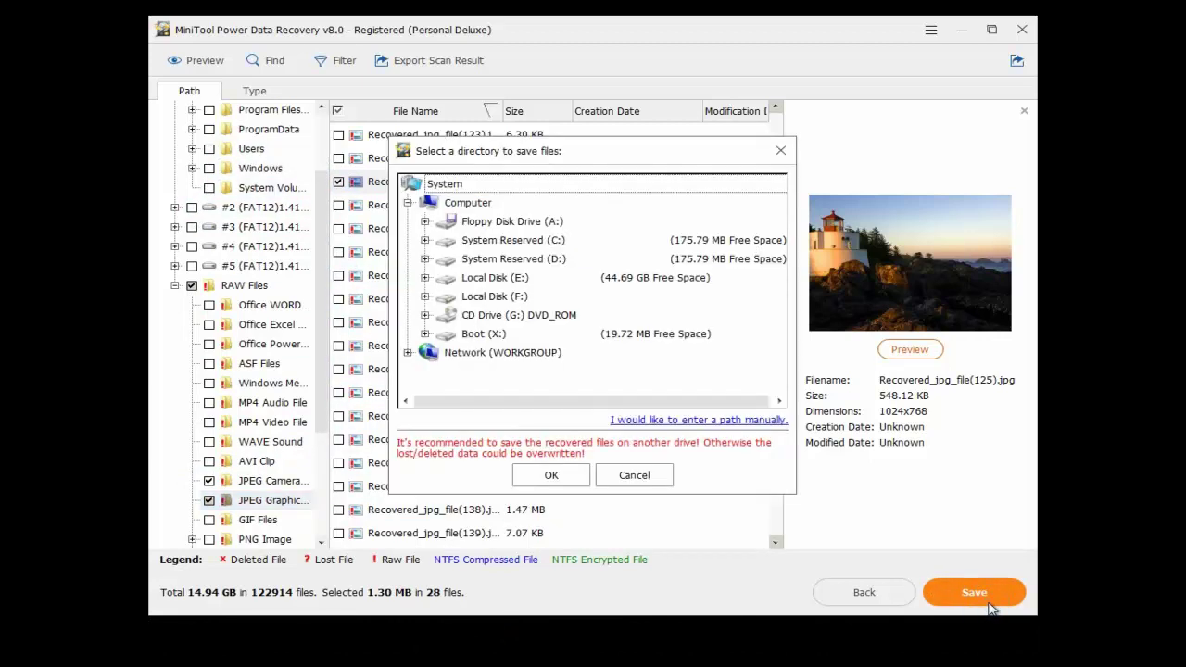
{"action": "key", "text": "Escape"}
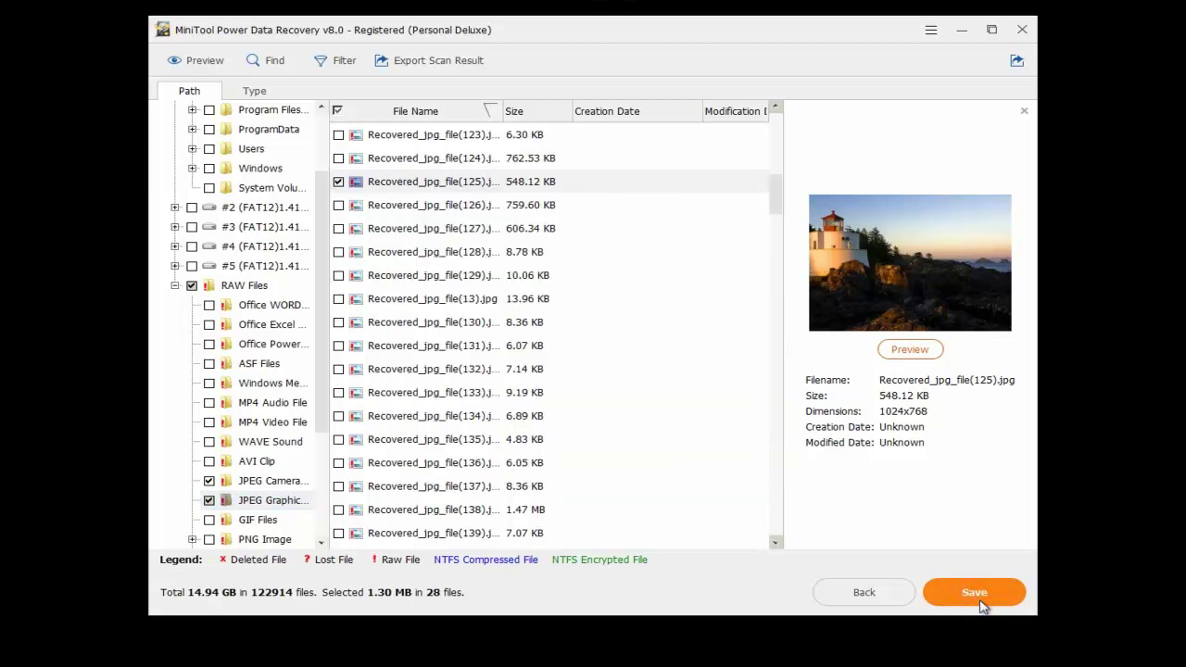
{"action": "left_click", "coordinate": [983, 604]}
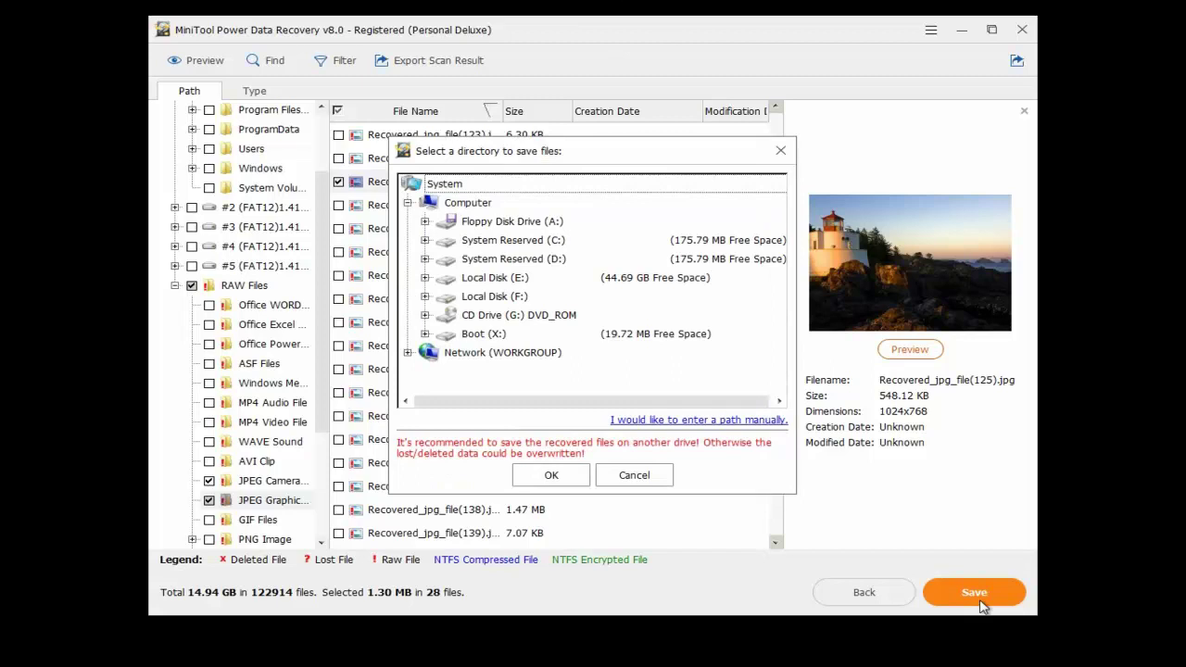
{"action": "left_click", "coordinate": [468, 260]}
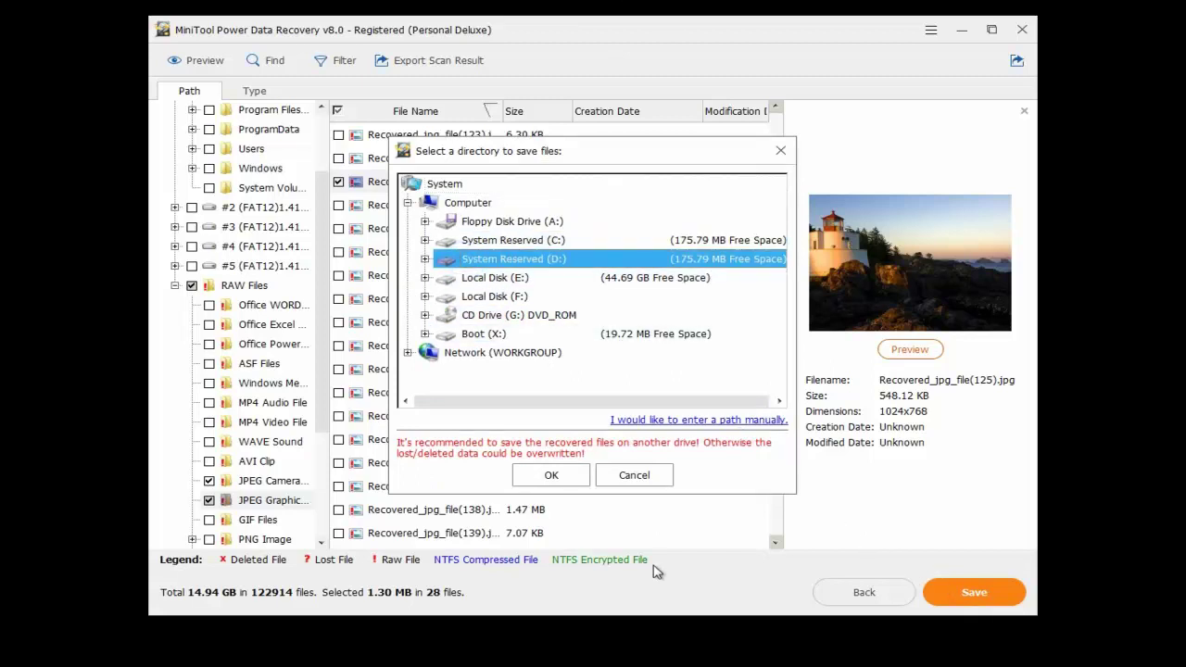
{"action": "left_click", "coordinate": [565, 480]}
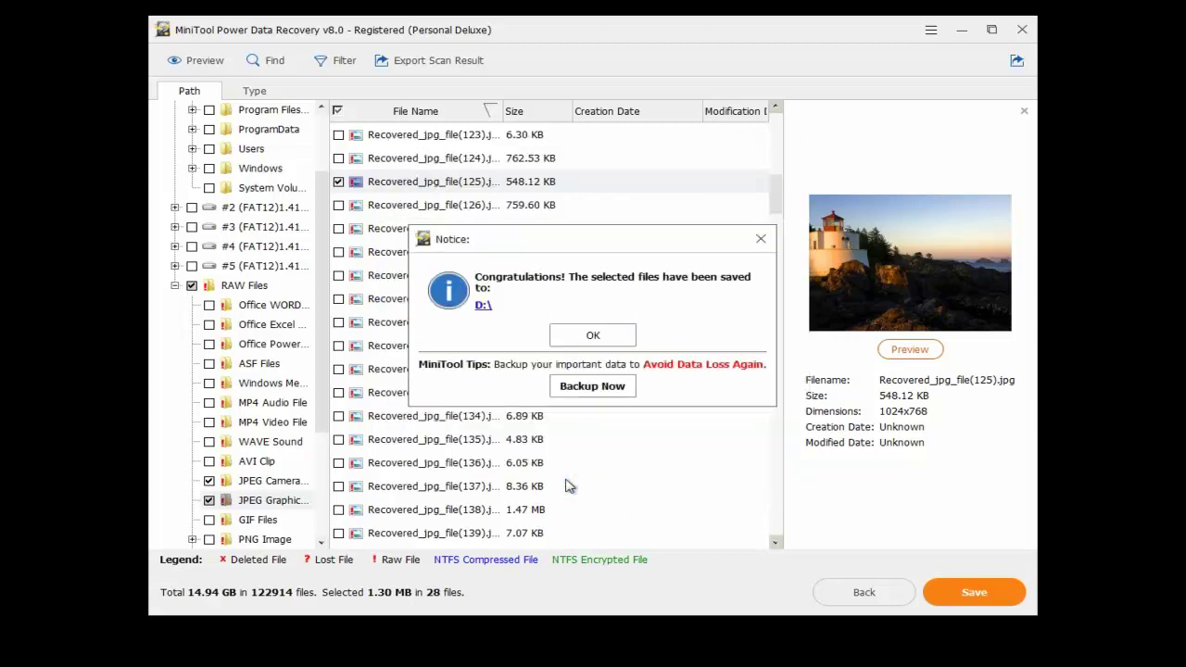
{"action": "left_click", "coordinate": [593, 337]}
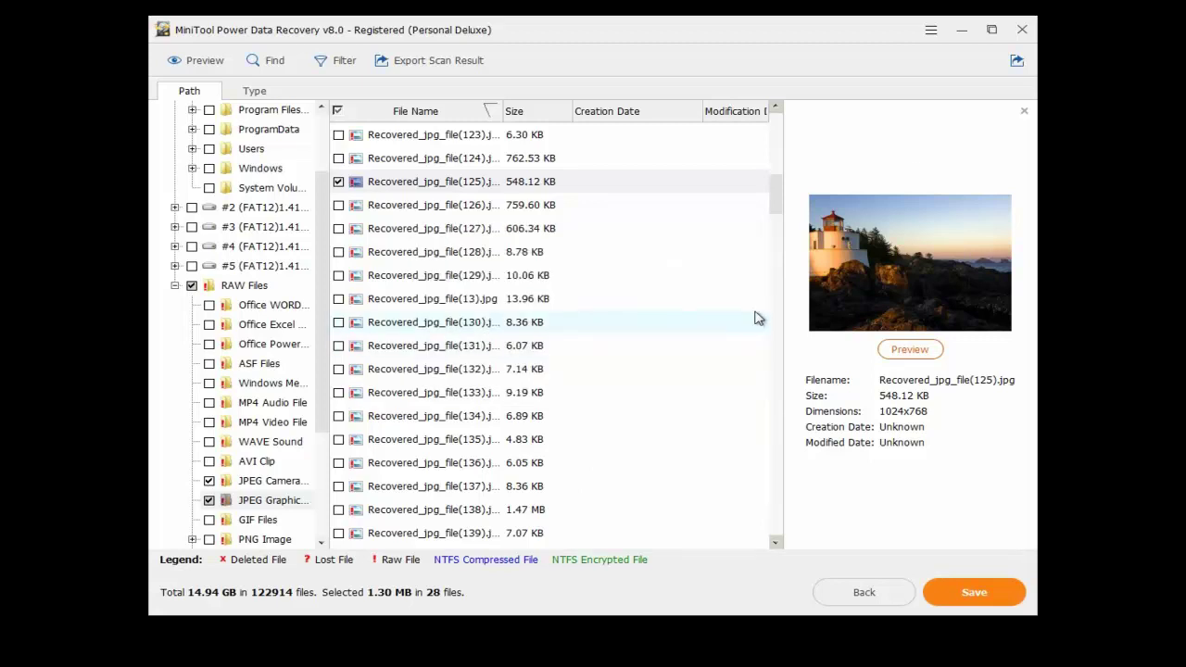
Step: Close the data recovery program and shut down the computer from the PE Loader
{"action": "left_click", "coordinate": [1022, 29]}
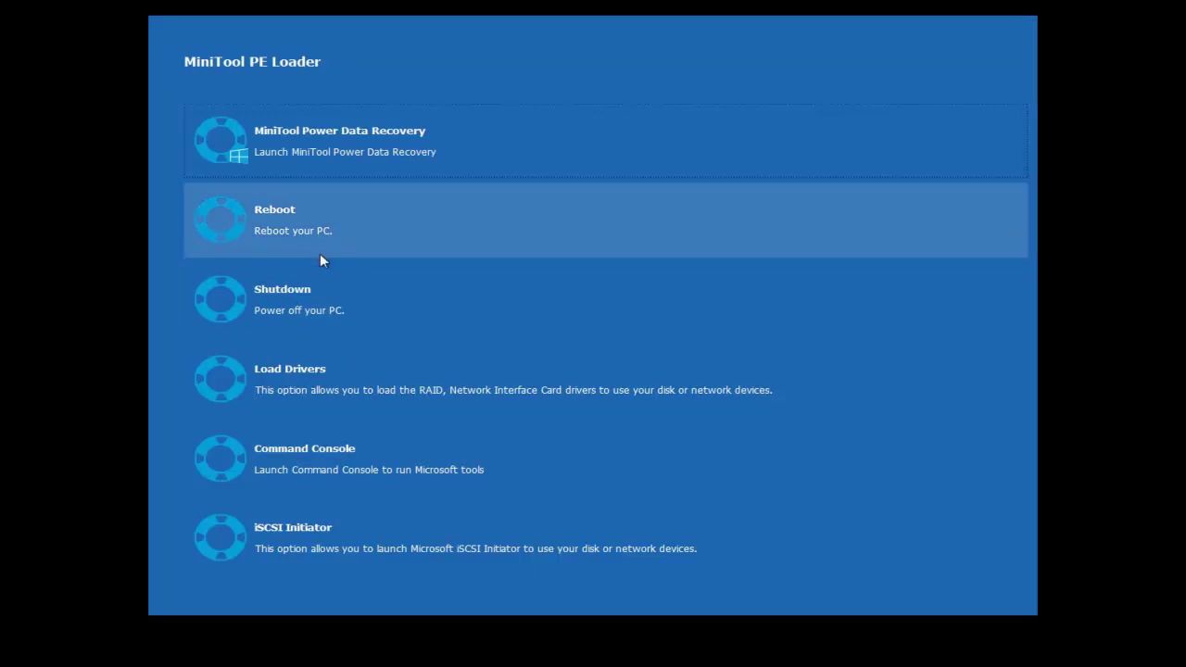
{"action": "left_click", "coordinate": [326, 307]}
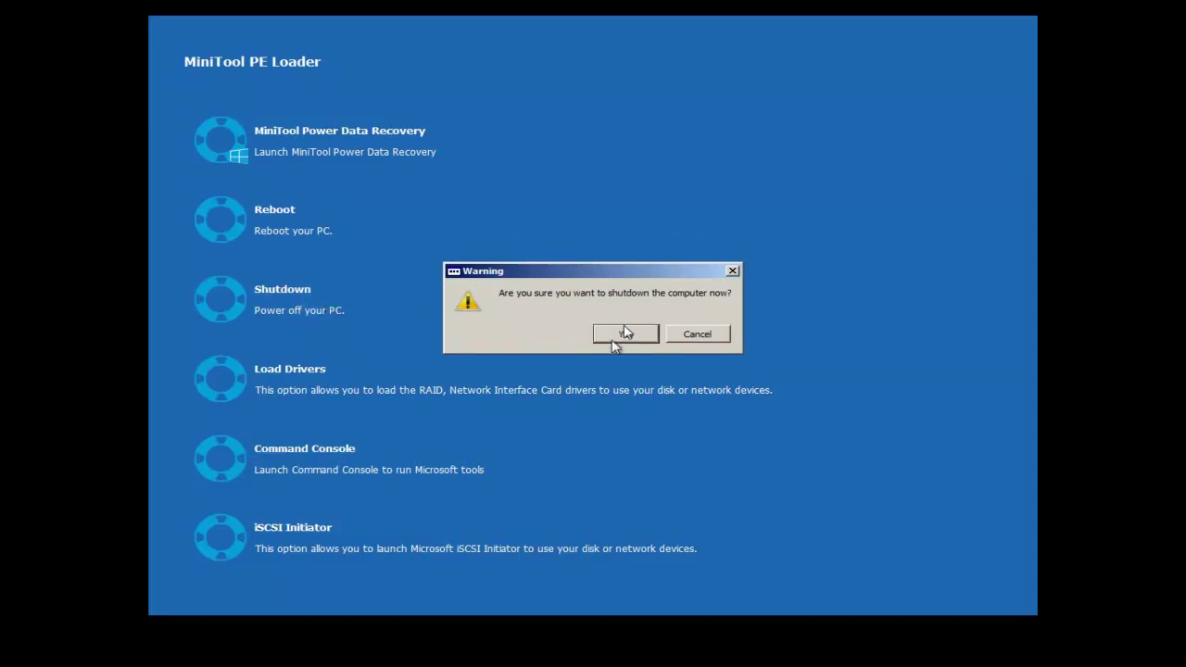
{"action": "left_click", "coordinate": [614, 338]}
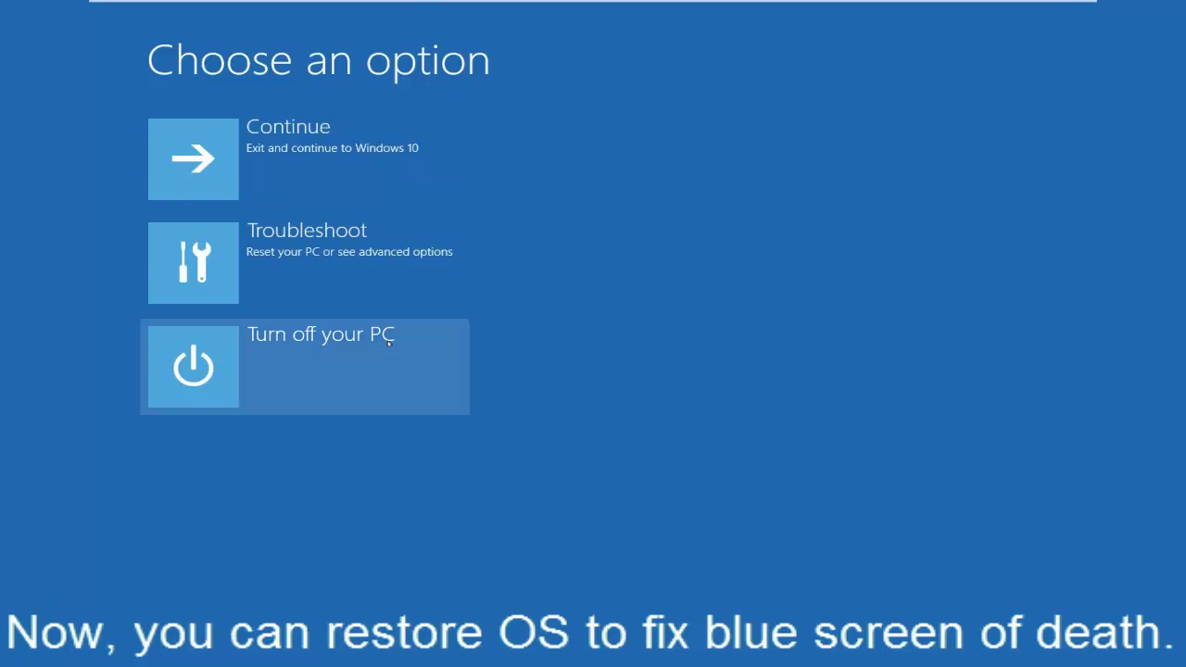
Step: Open System Restore from the advanced troubleshooting options of the Windows recovery environment
{"action": "left_click", "coordinate": [379, 267]}
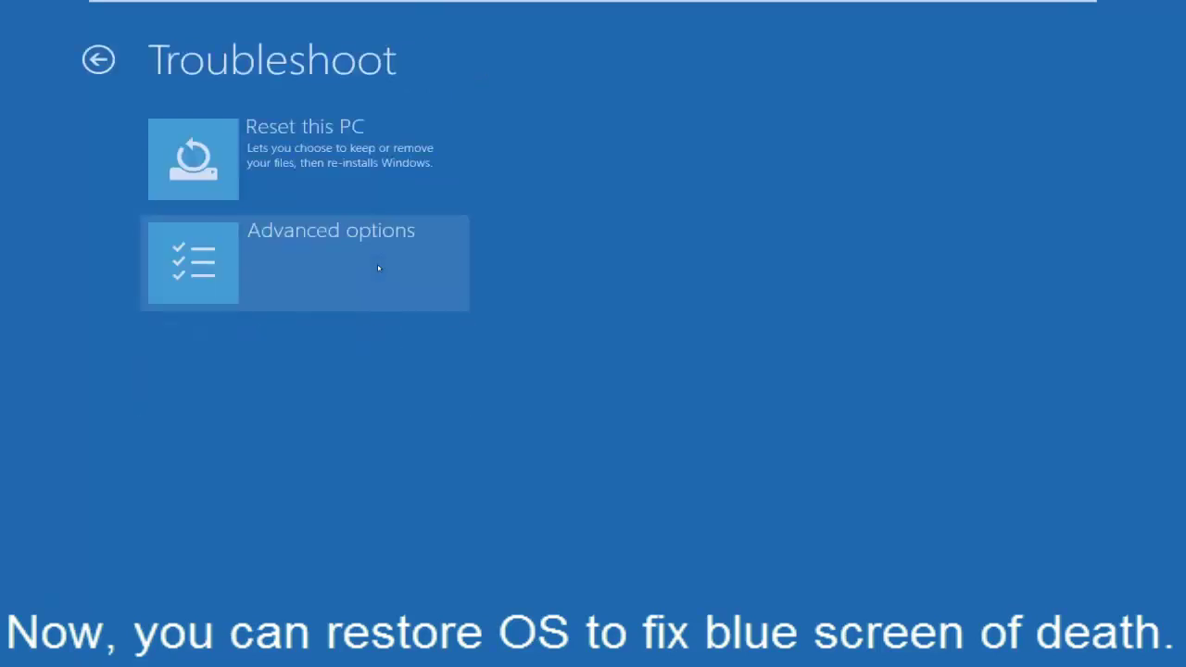
{"action": "left_click", "coordinate": [377, 265]}
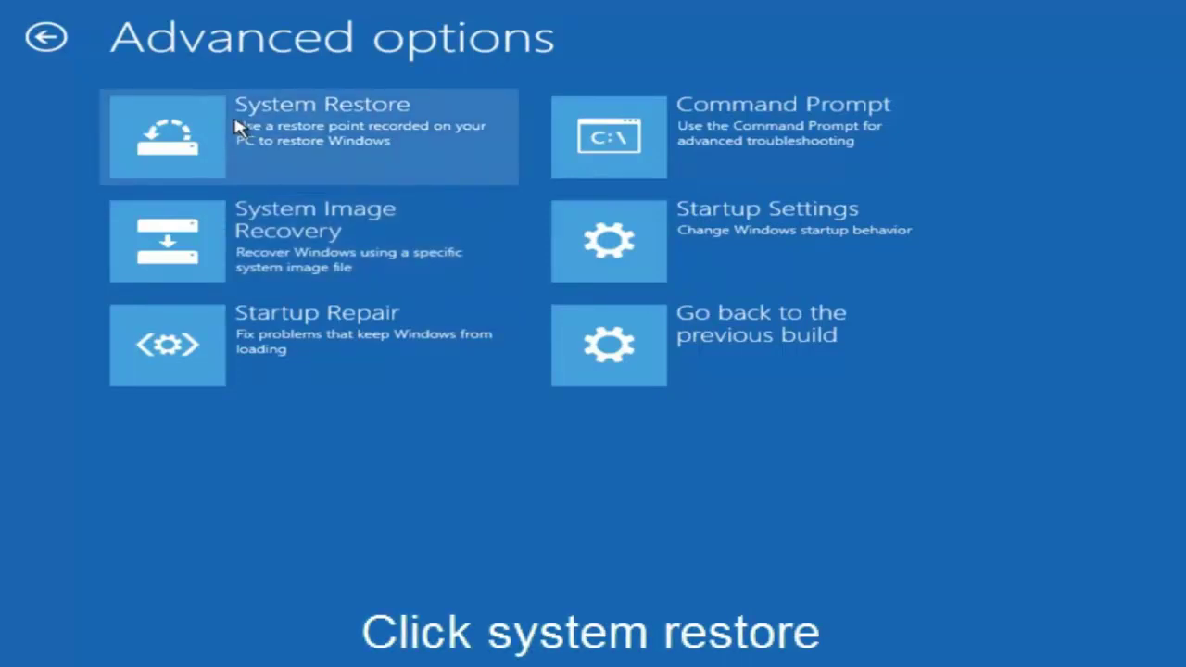
{"action": "left_click", "coordinate": [243, 135]}
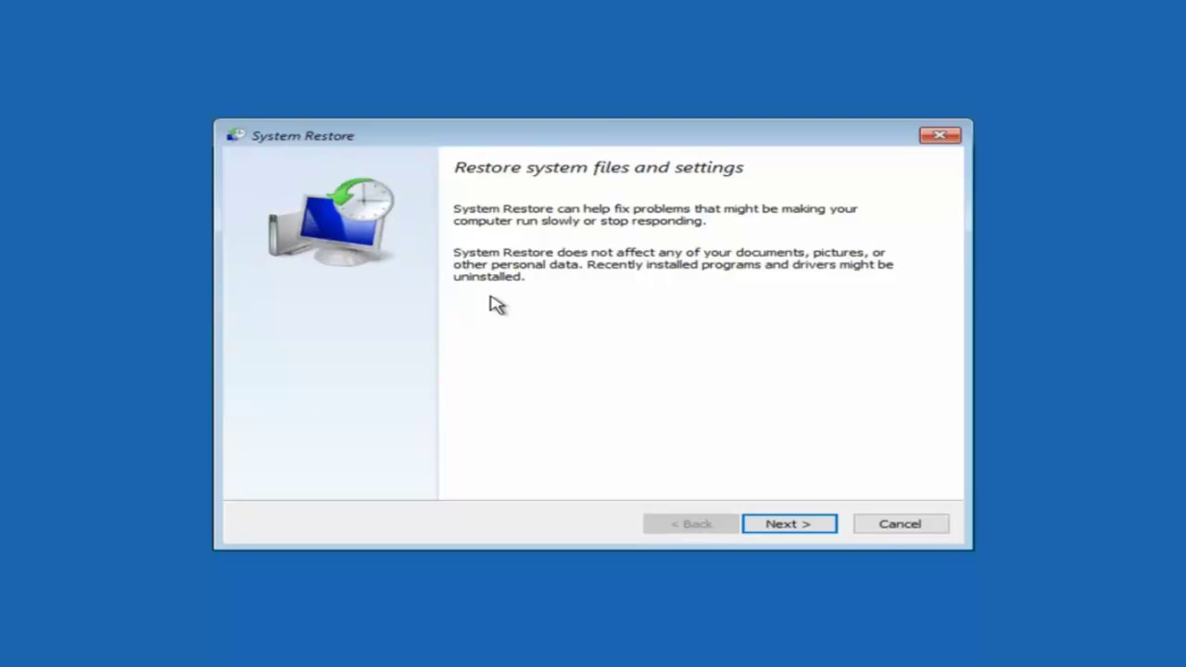
Step: Restore Windows to the "before update" restore point of 10/5/2016 1:14:37 PM, and restart the computer
{"action": "left_click", "coordinate": [787, 530]}
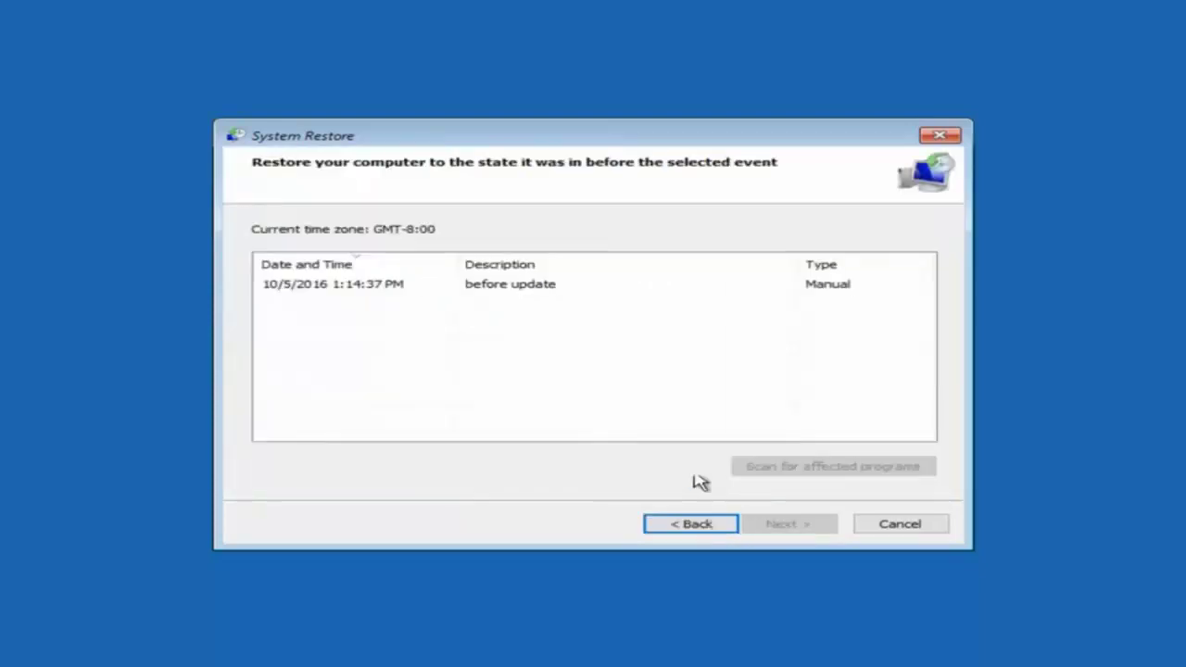
{"action": "left_click", "coordinate": [316, 287]}
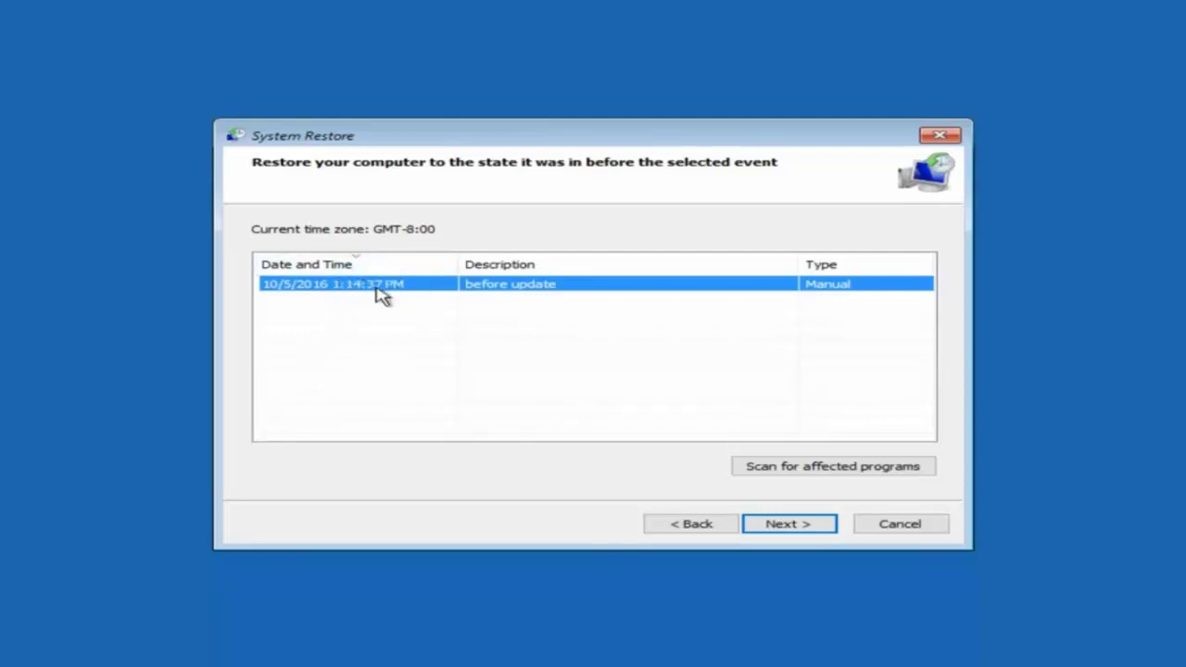
{"action": "left_click", "coordinate": [782, 528]}
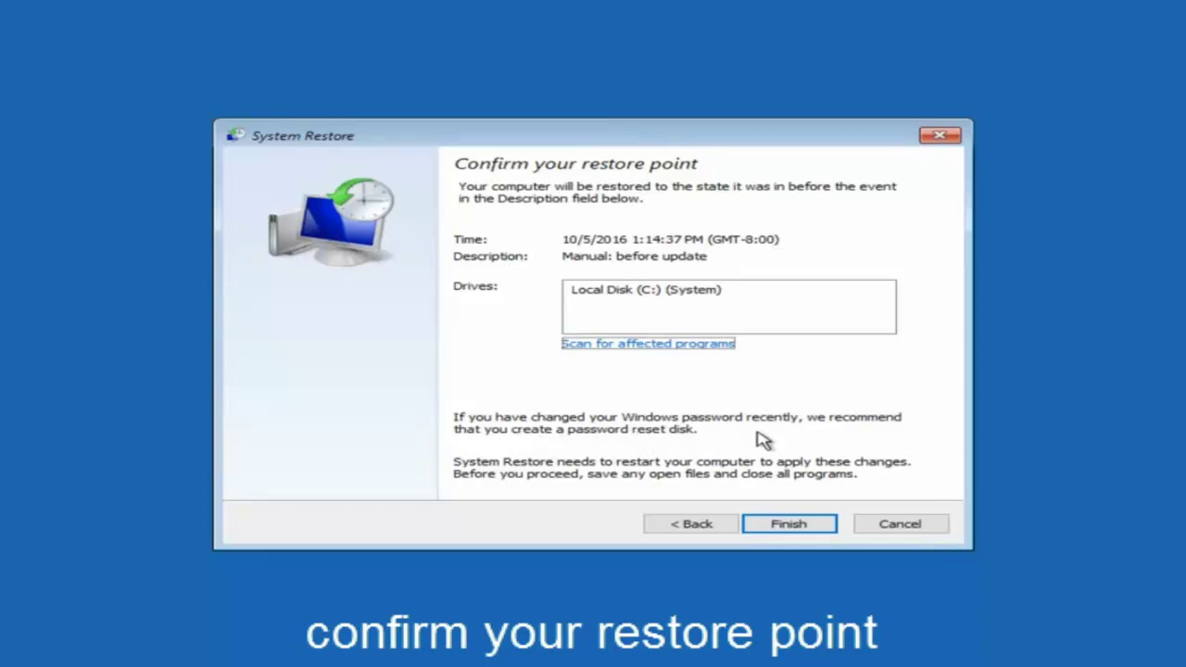
{"action": "left_click", "coordinate": [792, 526]}
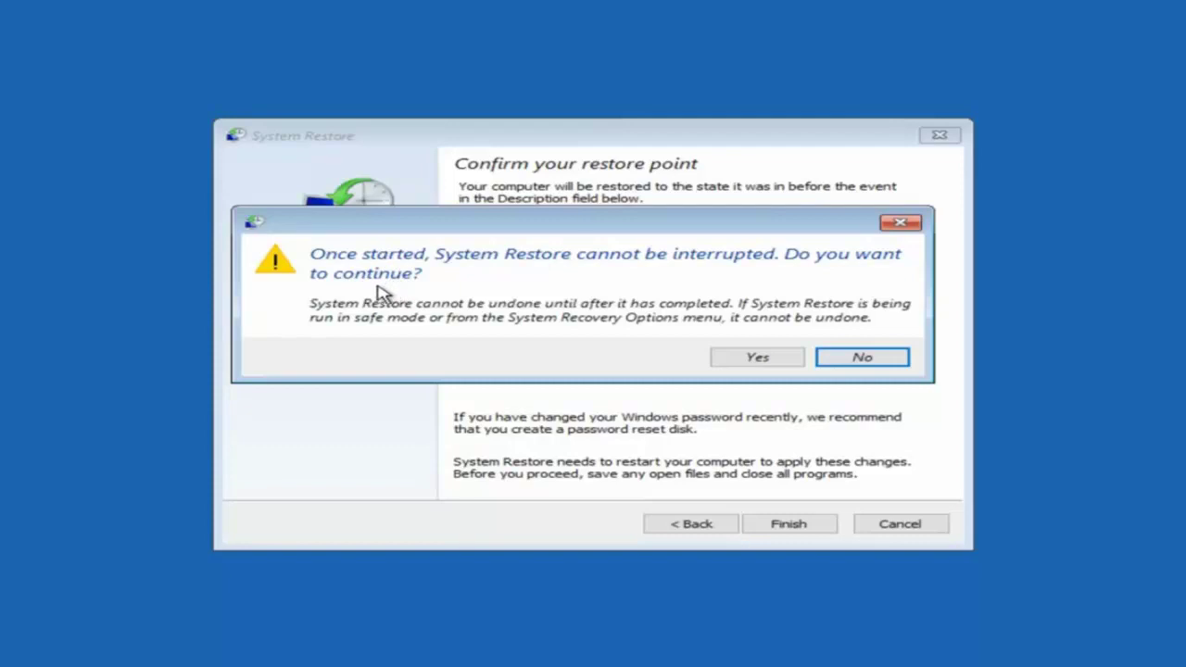
{"action": "left_click", "coordinate": [742, 365]}
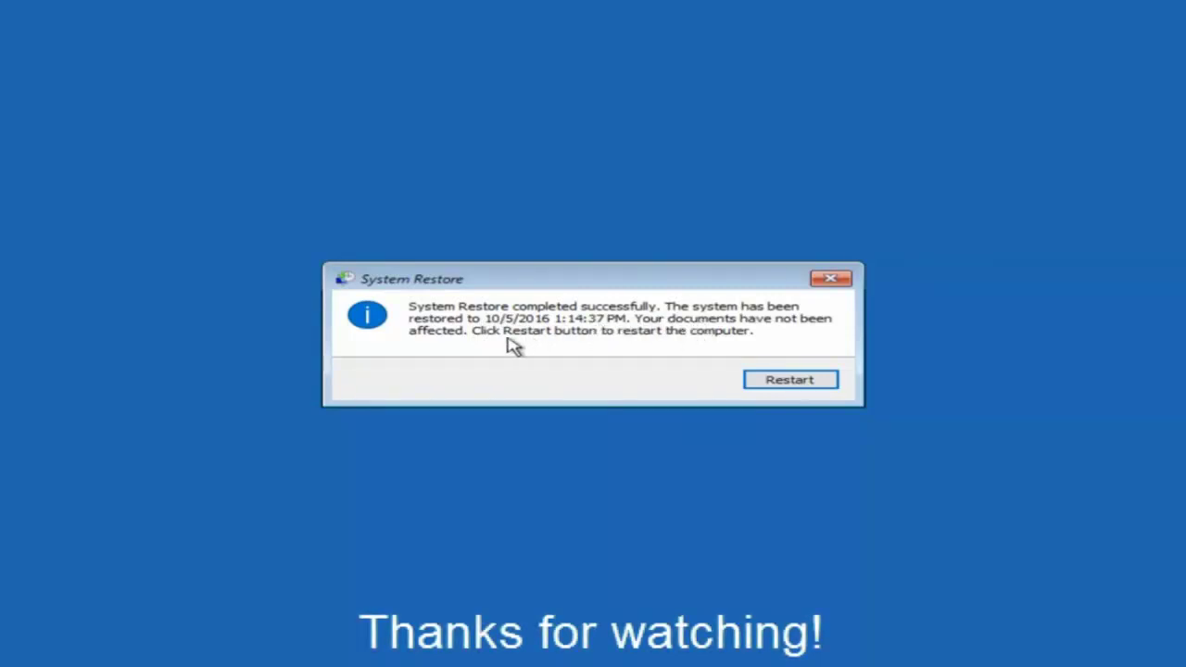
{"action": "left_click", "coordinate": [777, 382]}
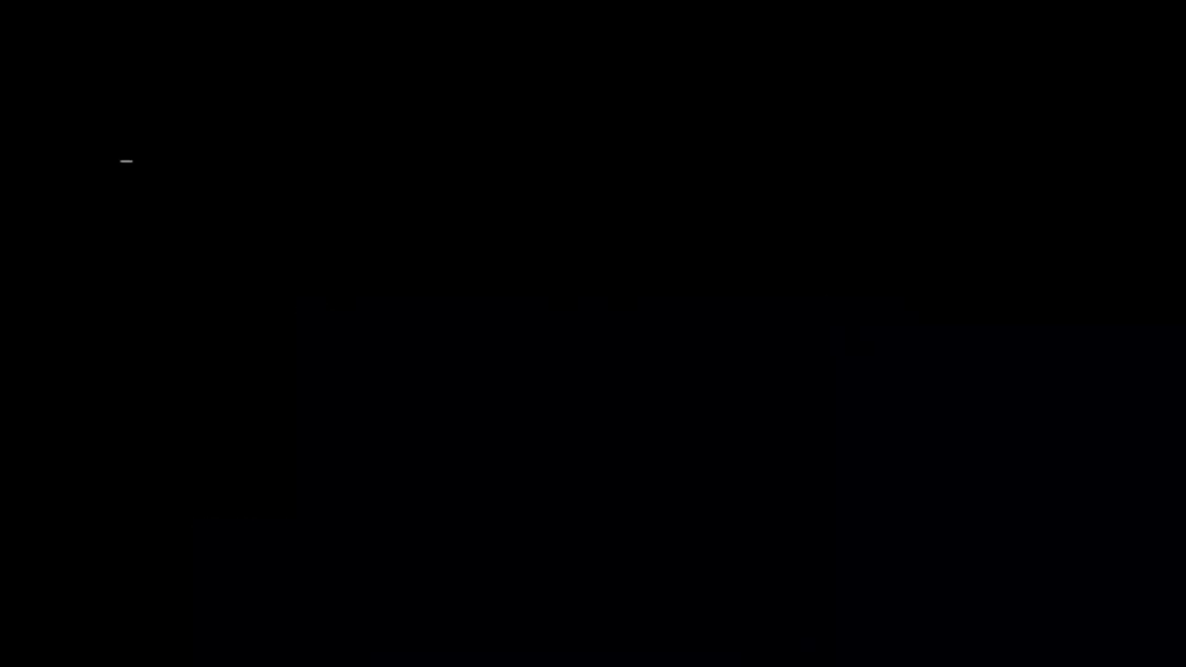